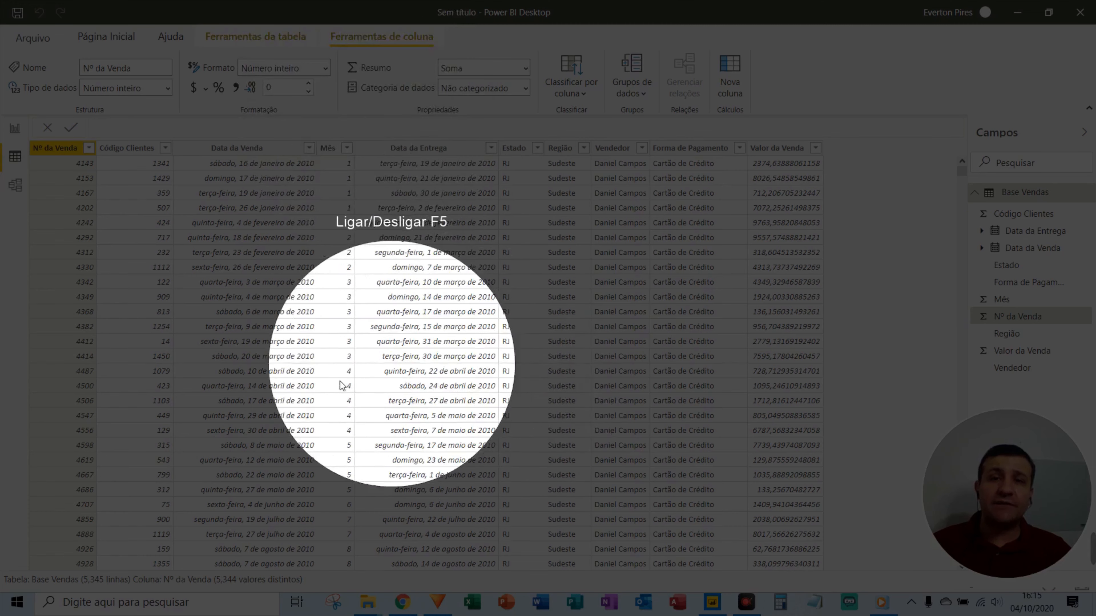
Add a card visual showing the total Valor da Venda, 39,77 Mi, on the report page.
key("F5")
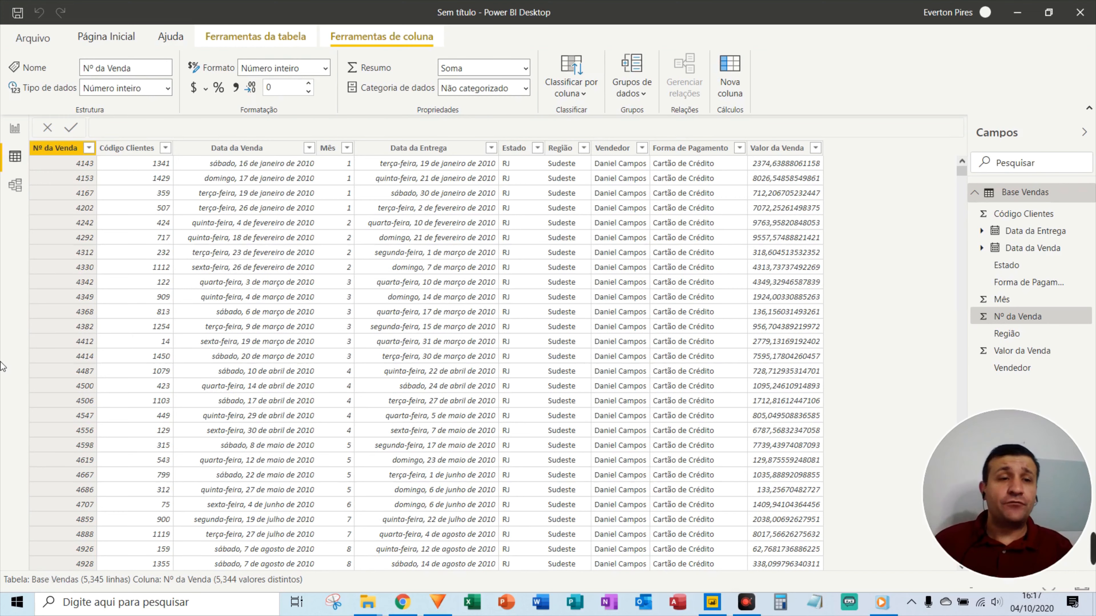
left_click(15, 129)
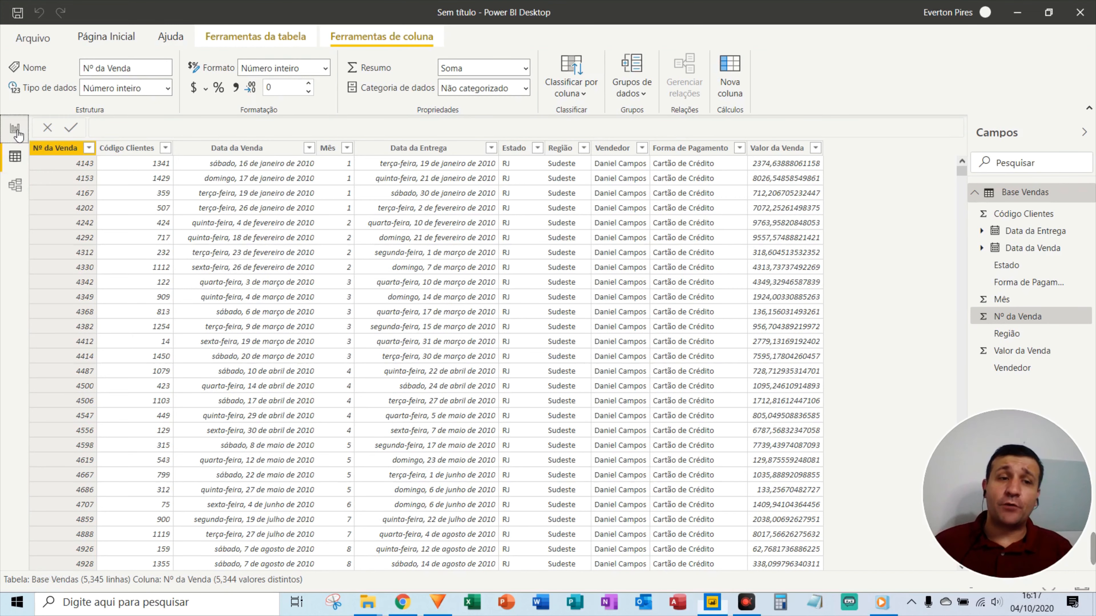
key("F5")
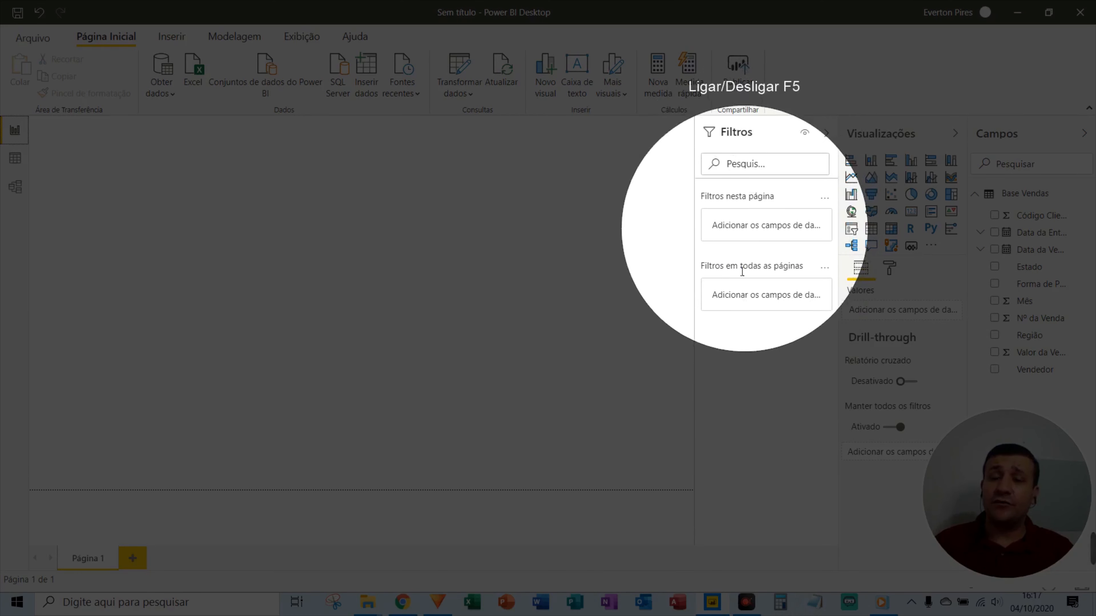
key("F5")
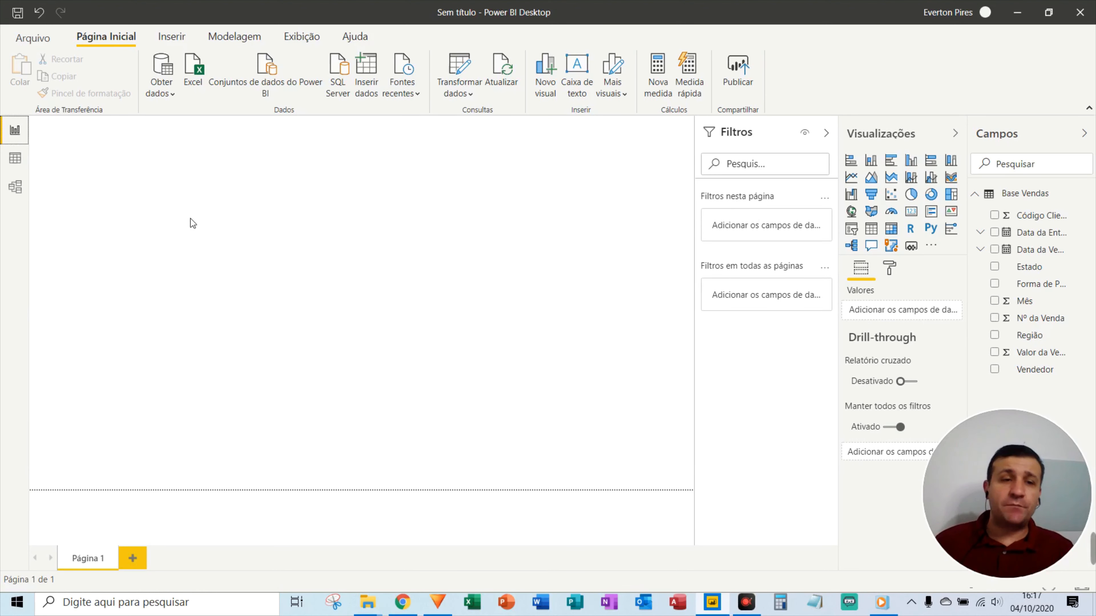
left_click(914, 215)
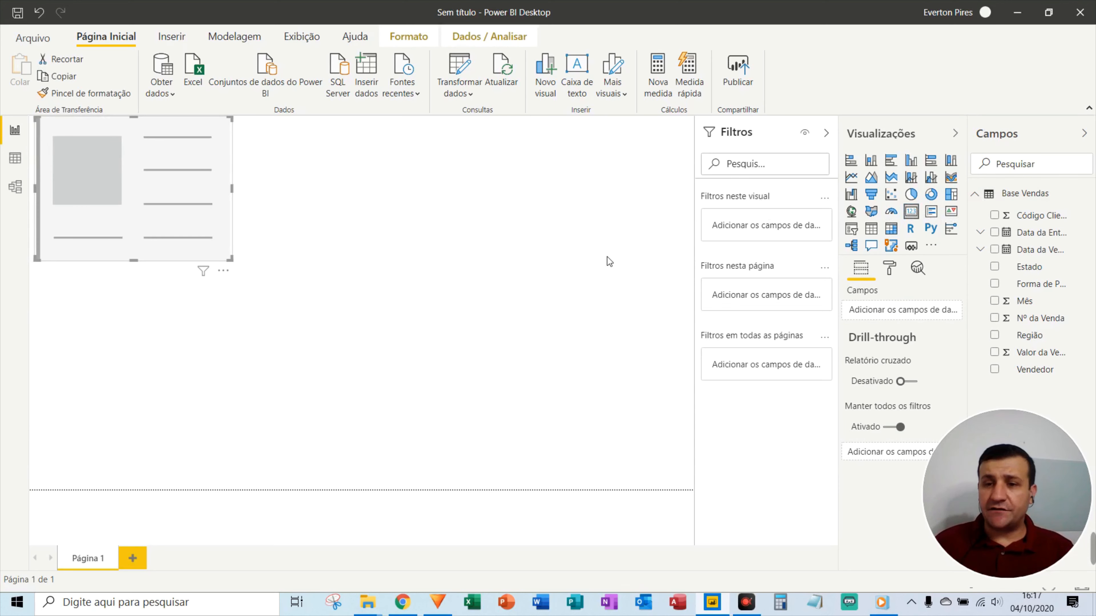
left_click_drag(1020, 357, 117, 185)
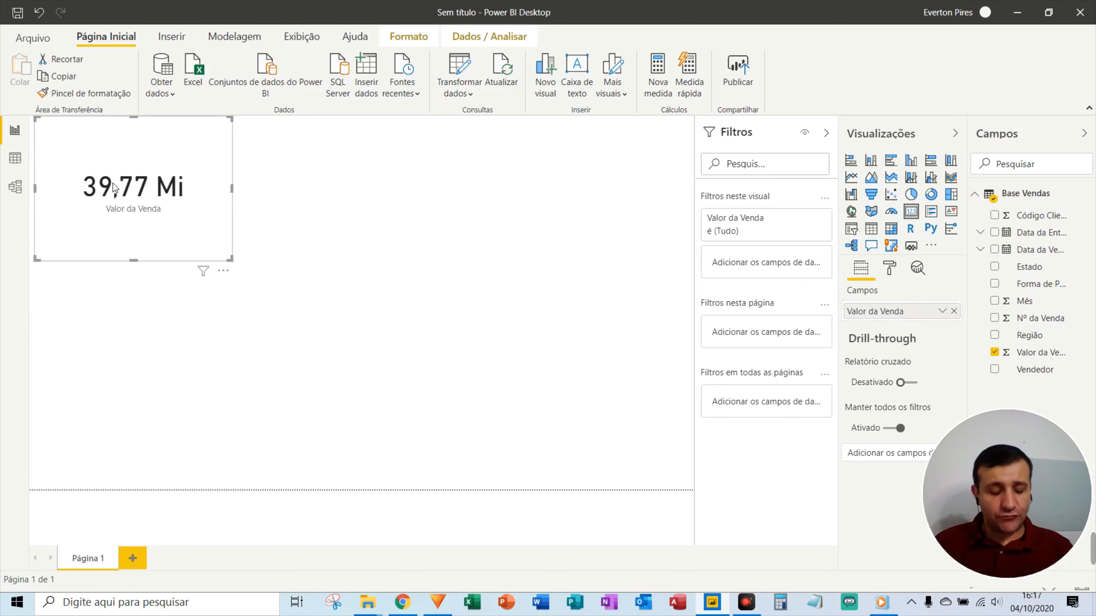
key("F5")
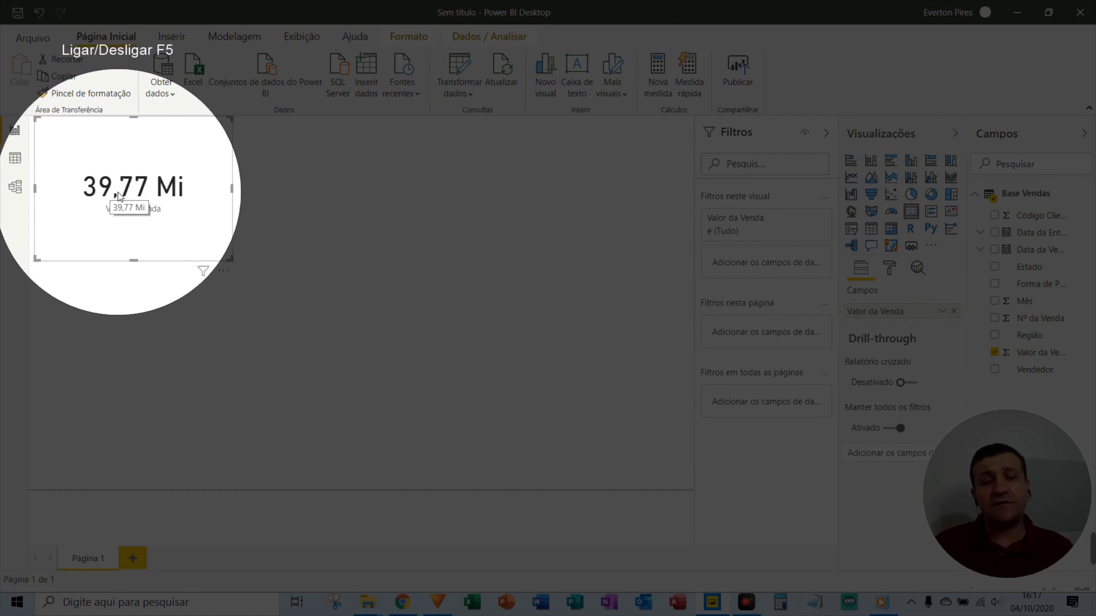
key("F5")
key("Escape")
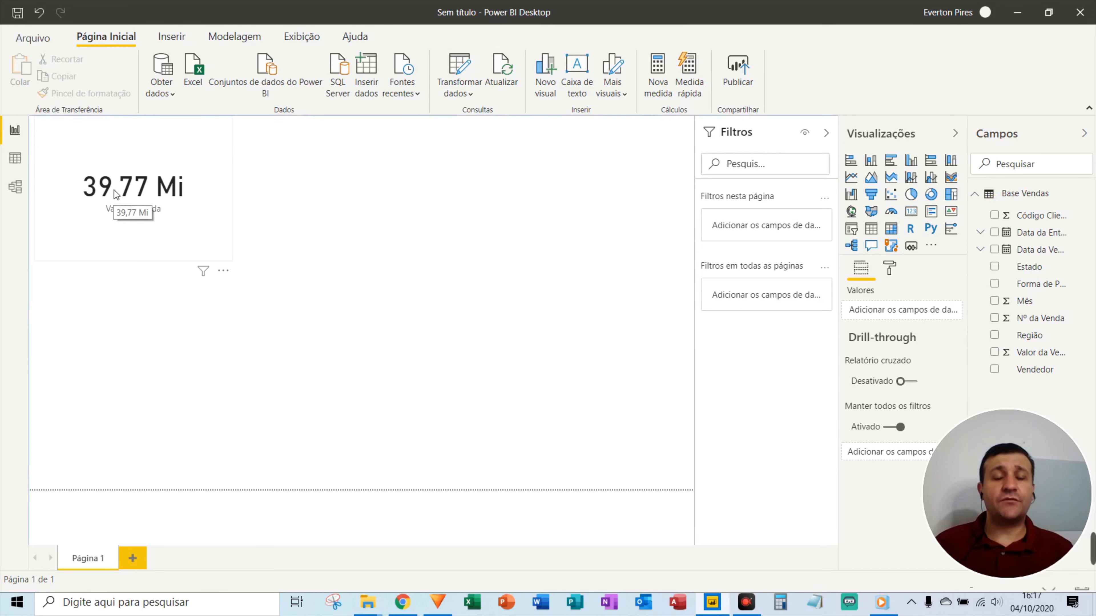
Place an empty multi-row card visual directly below the 39,77 Mi total card.
left_click(931, 211)
left_click_drag(162, 313, 157, 334)
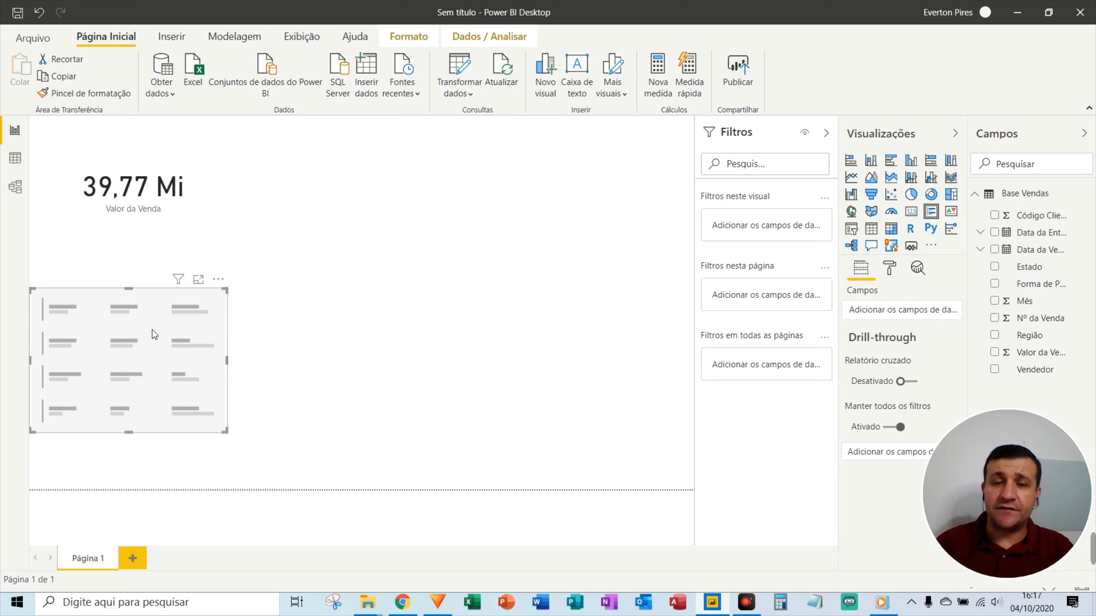
key("ctrl+alt+d")
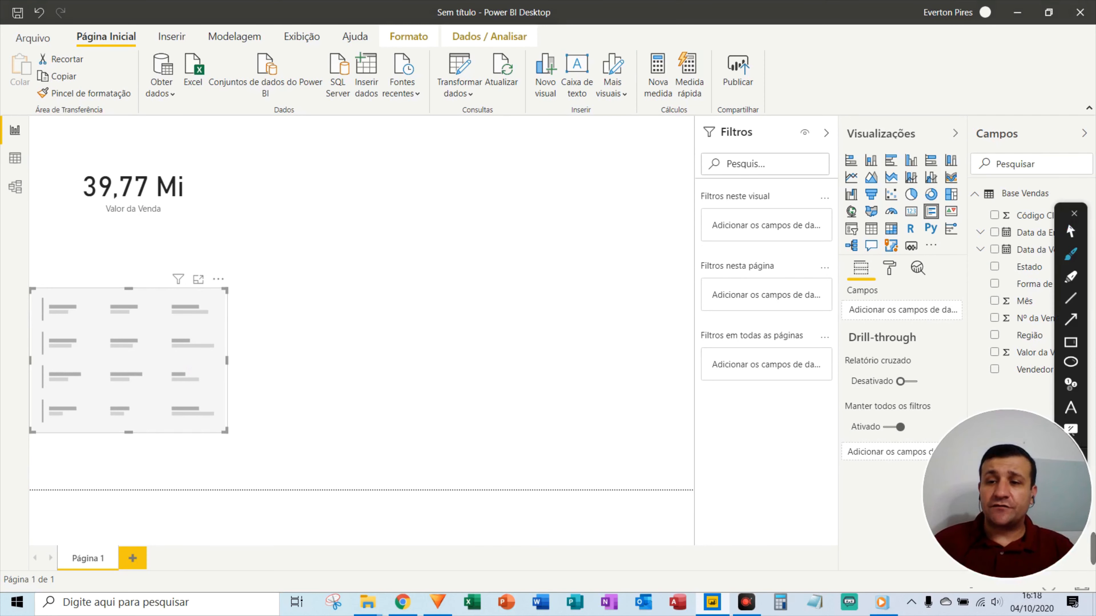
mouse_move(529, 263)
left_mouse_down()
mouse_move(281, 181)
mouse_move(257, 186)
left_mouse_up()
mouse_move(474, 300)
left_mouse_down()
mouse_move(415, 331)
mouse_move(328, 327)
mouse_move(261, 366)
mouse_move(149, 375)
left_mouse_up()
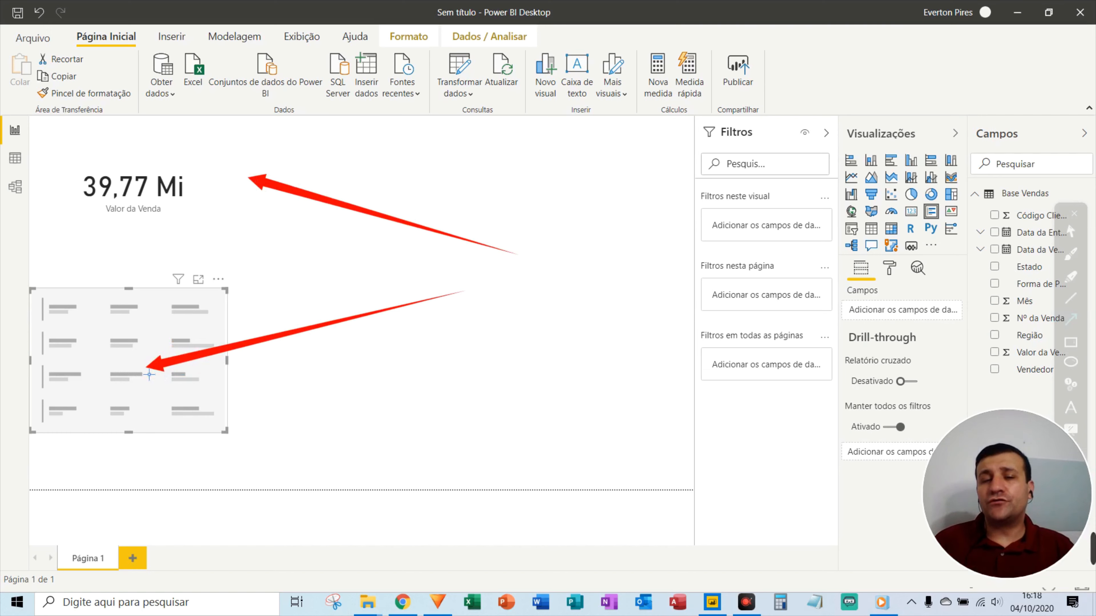
key("Escape")
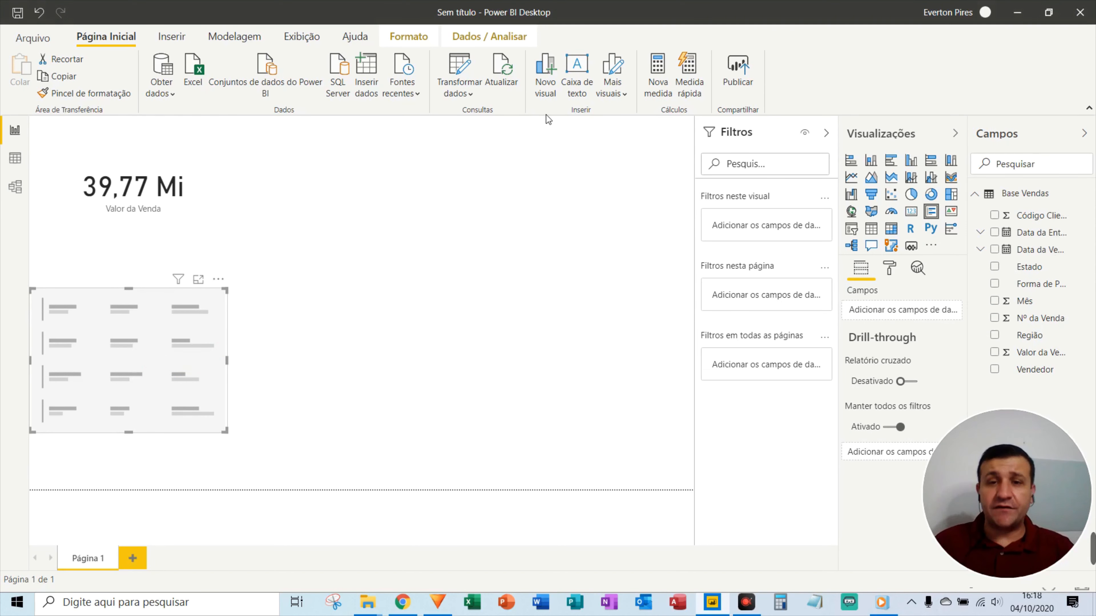
key("ctrl+F2")
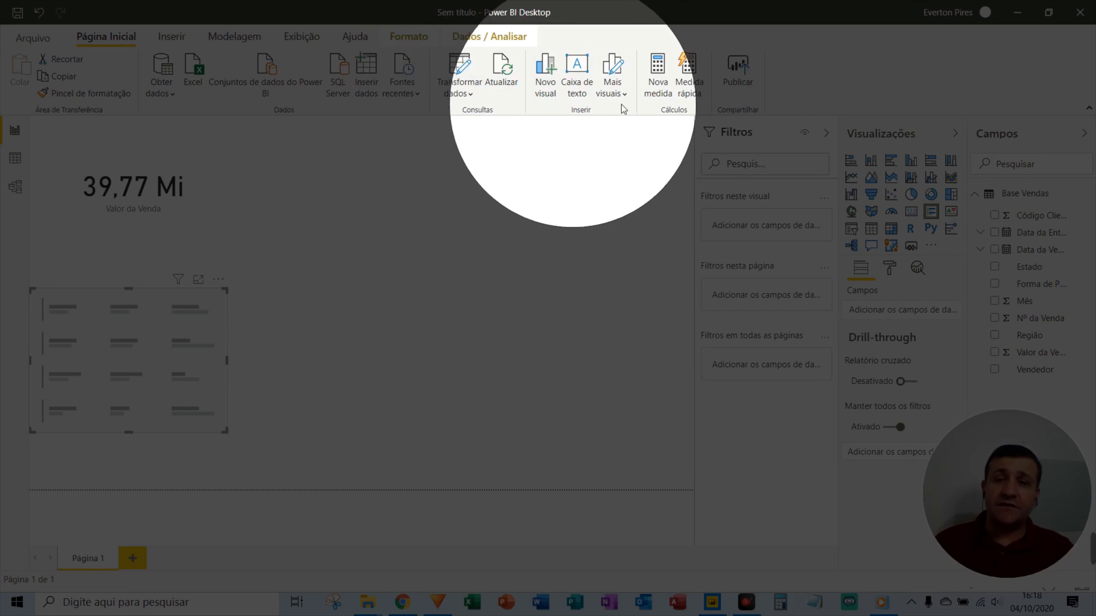
key("Escape")
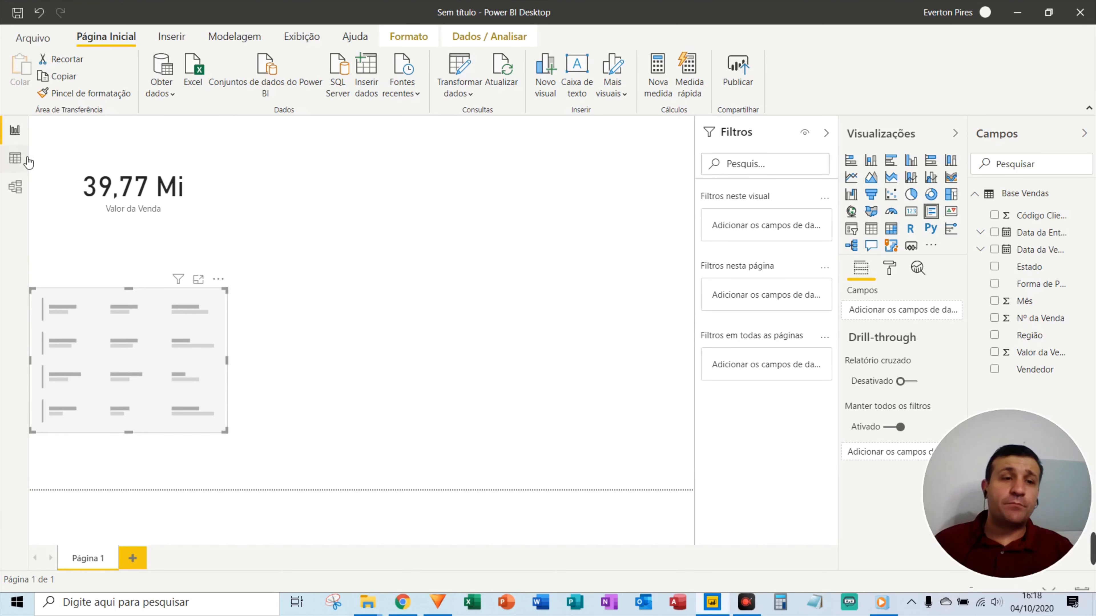
left_click(18, 161)
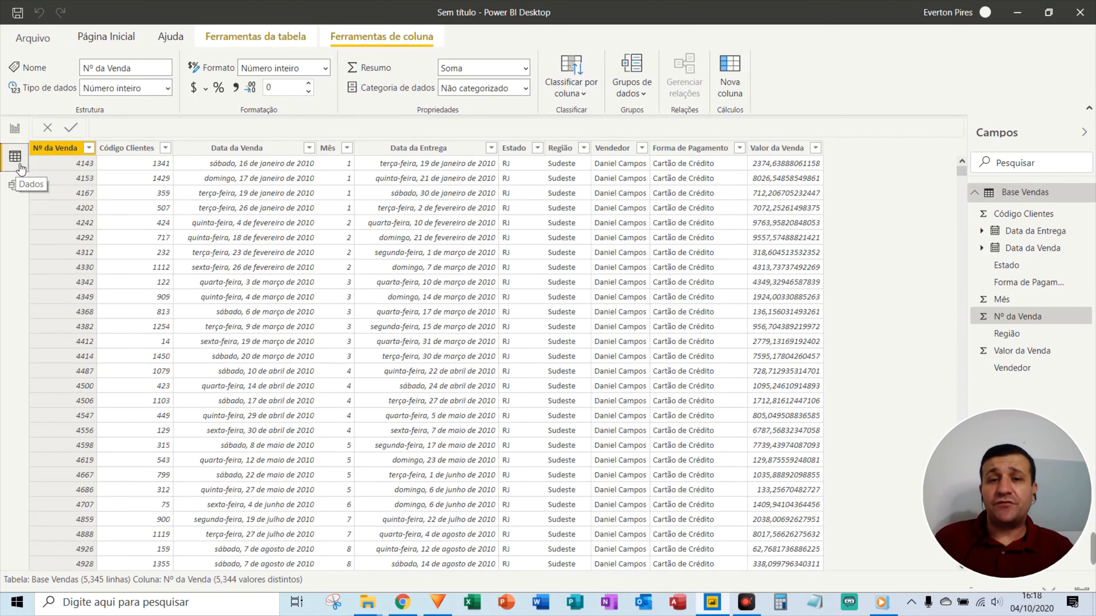
key("F5")
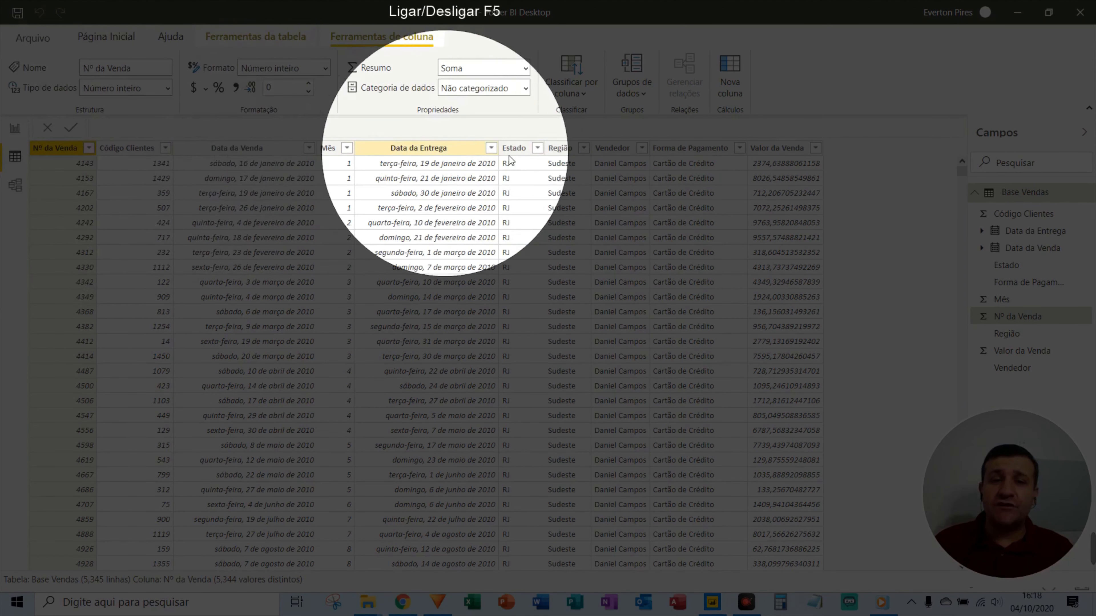
key("F5")
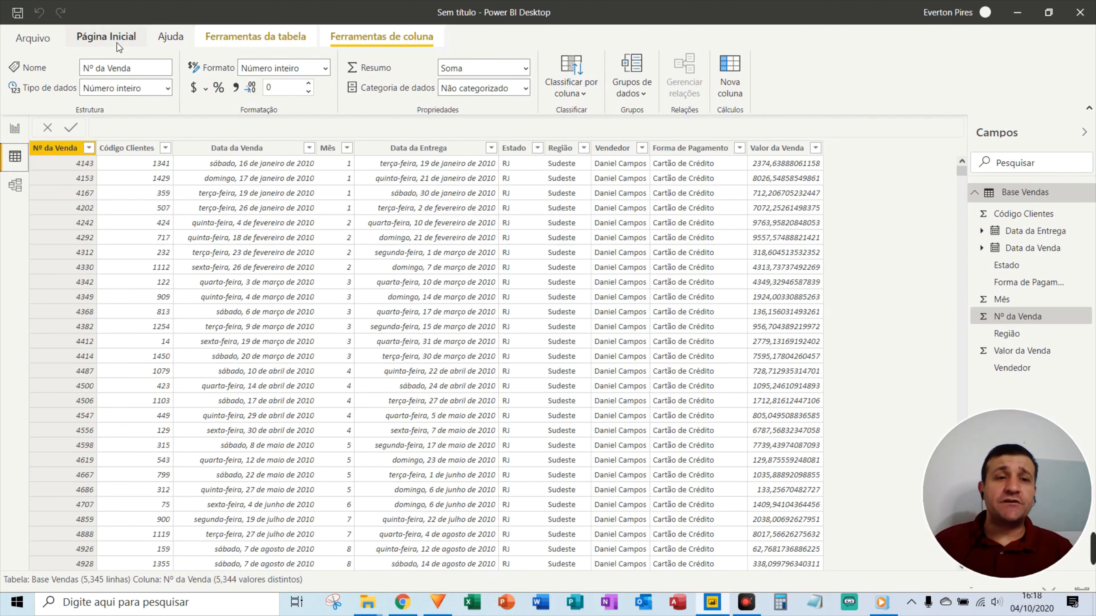
left_click(98, 37)
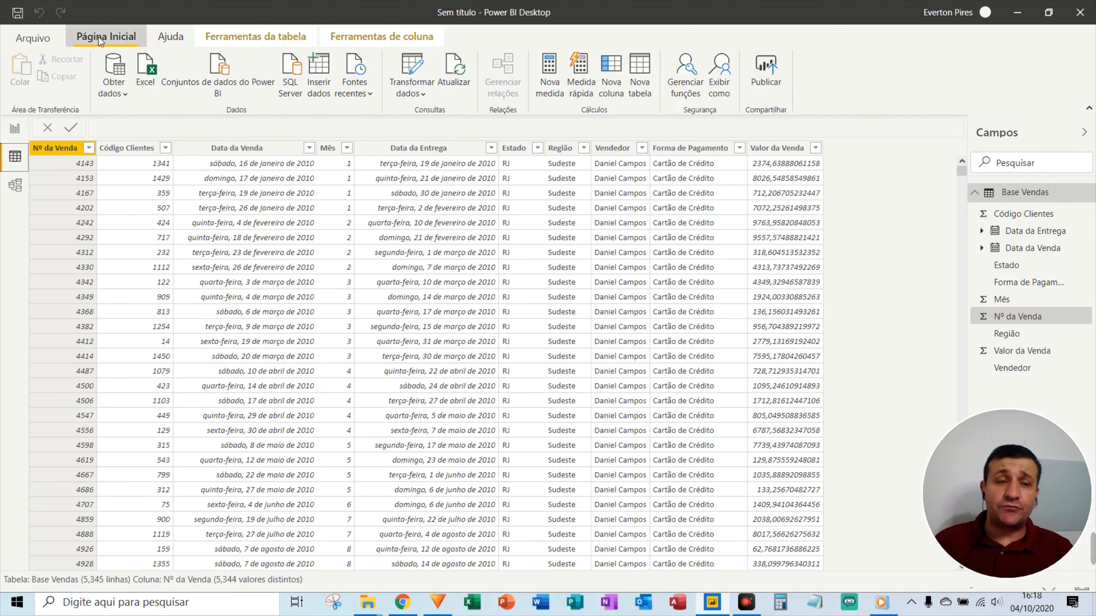
key("F5")
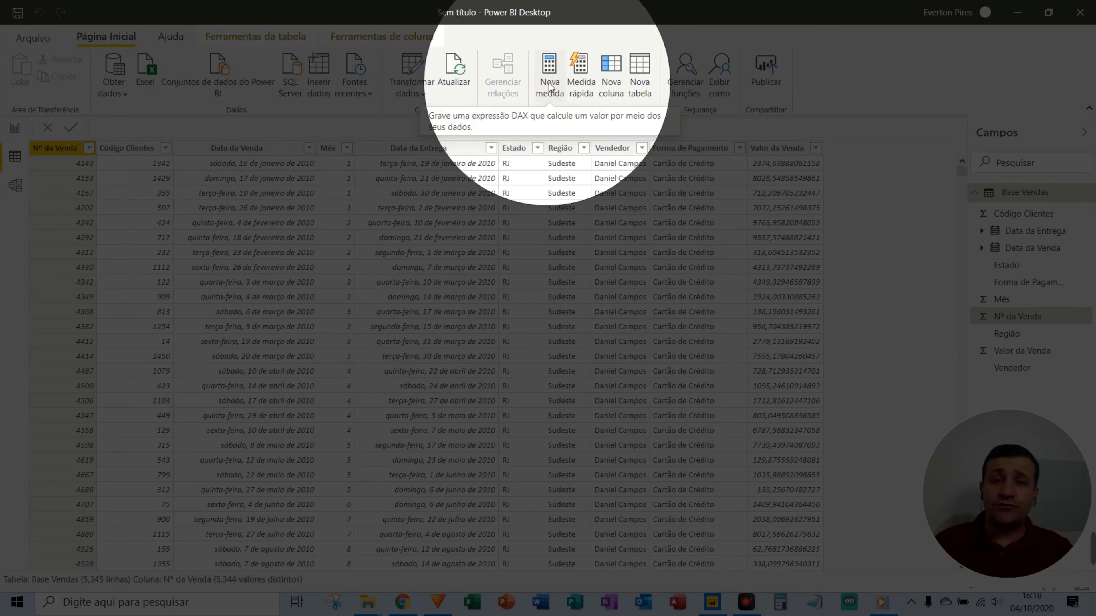
key("F5")
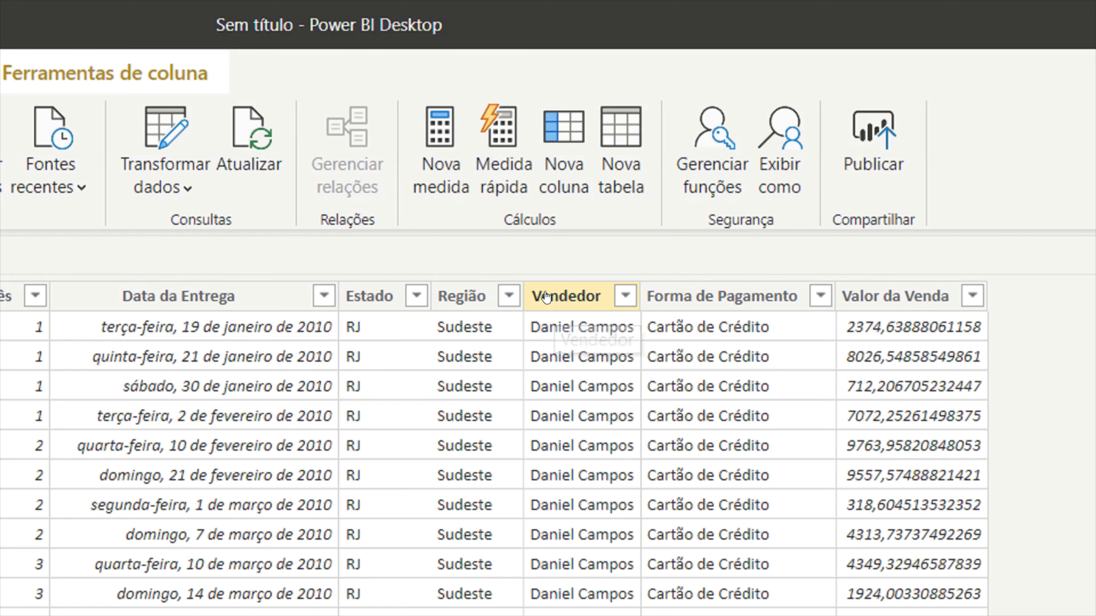
right_click(558, 295)
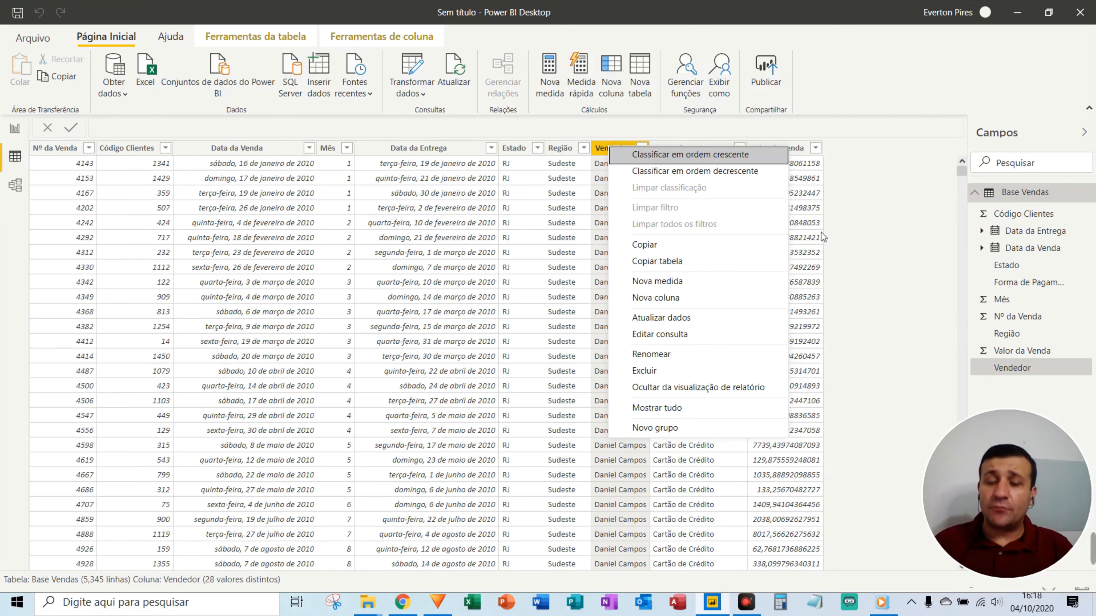
key("F5")
key("F5")
left_click(904, 211)
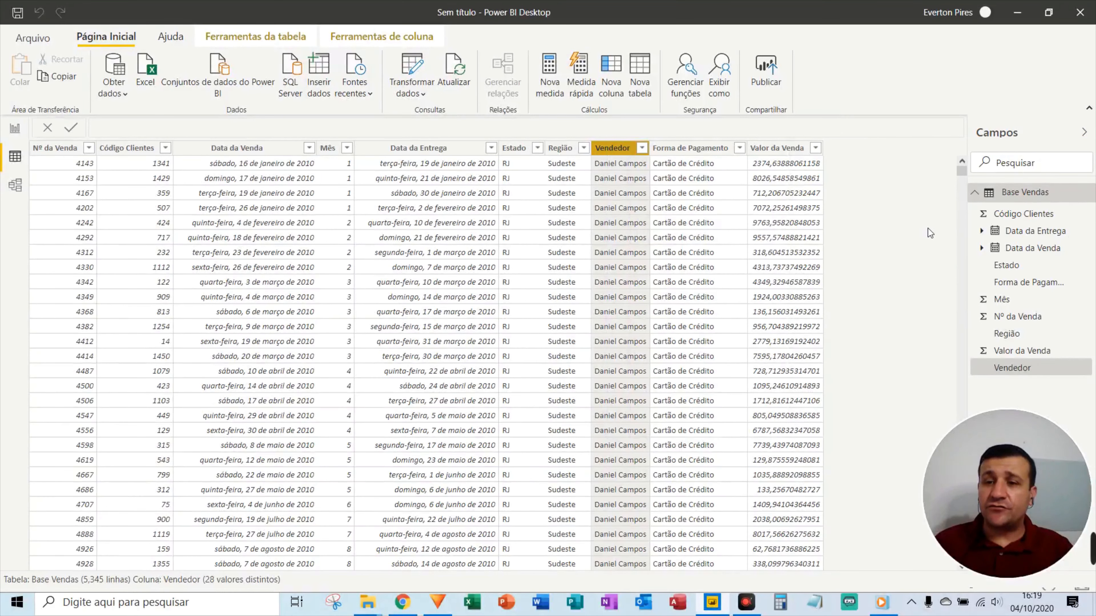
key("F5")
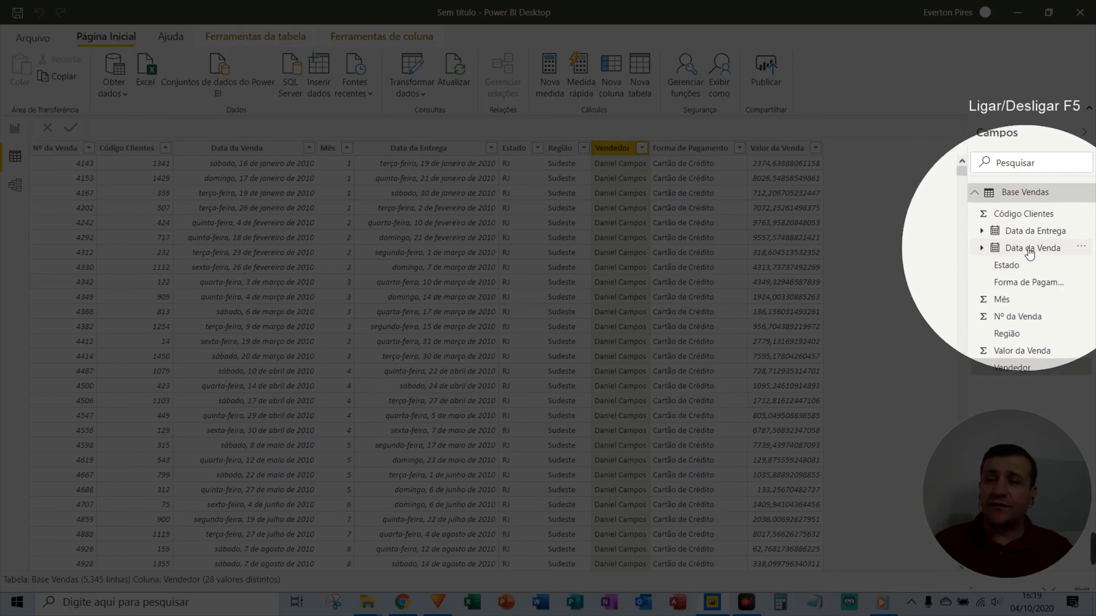
right_click(1030, 254)
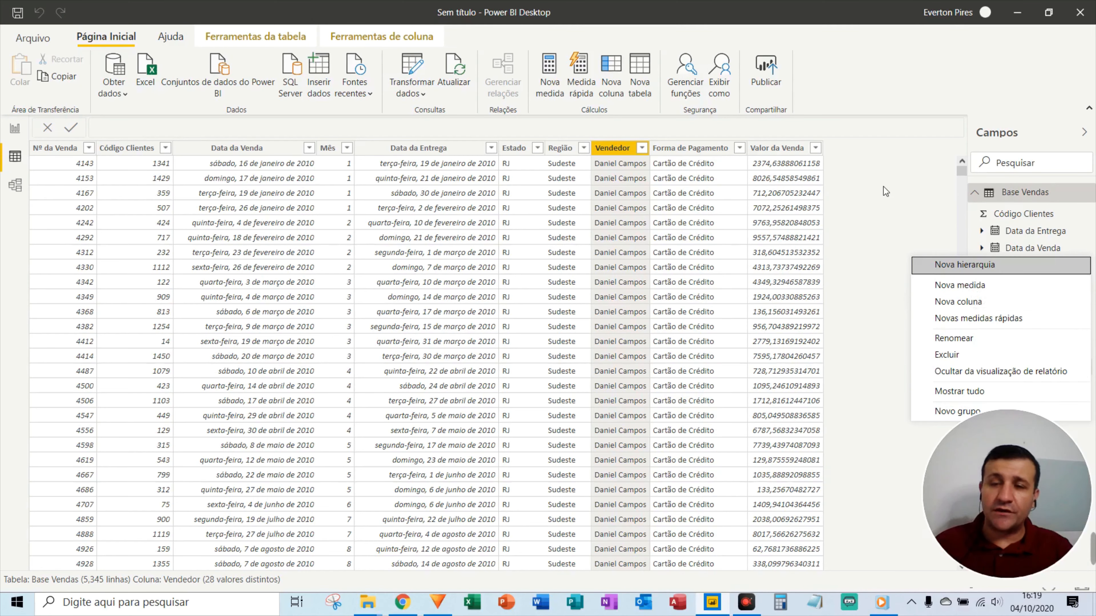
left_click(883, 185)
left_click(995, 250)
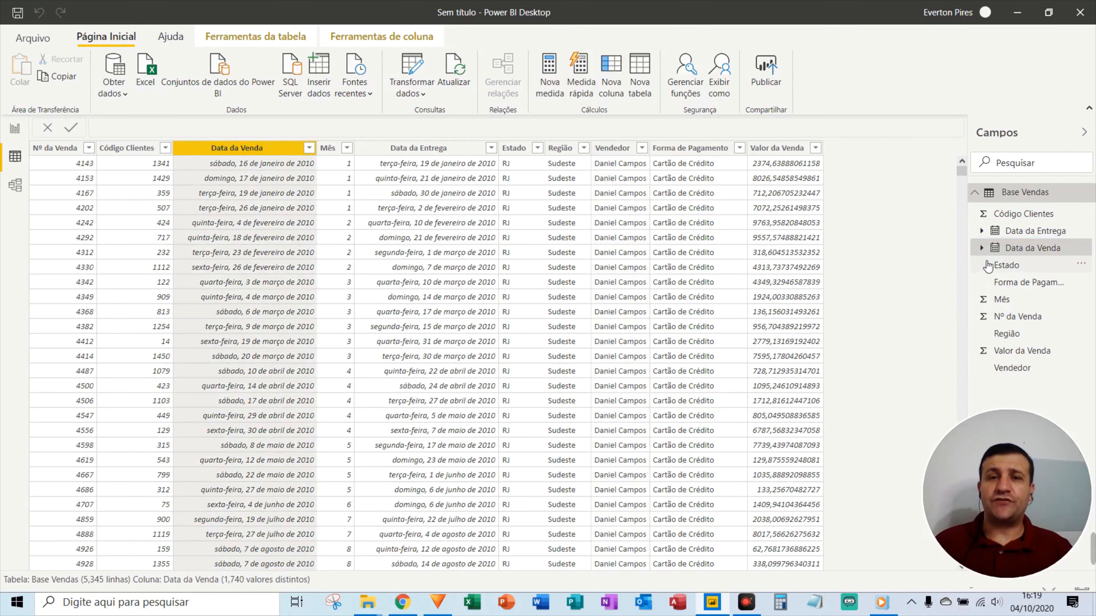
Create a new measure in Base Vendas and rename it after the salesperson.
left_click(546, 85)
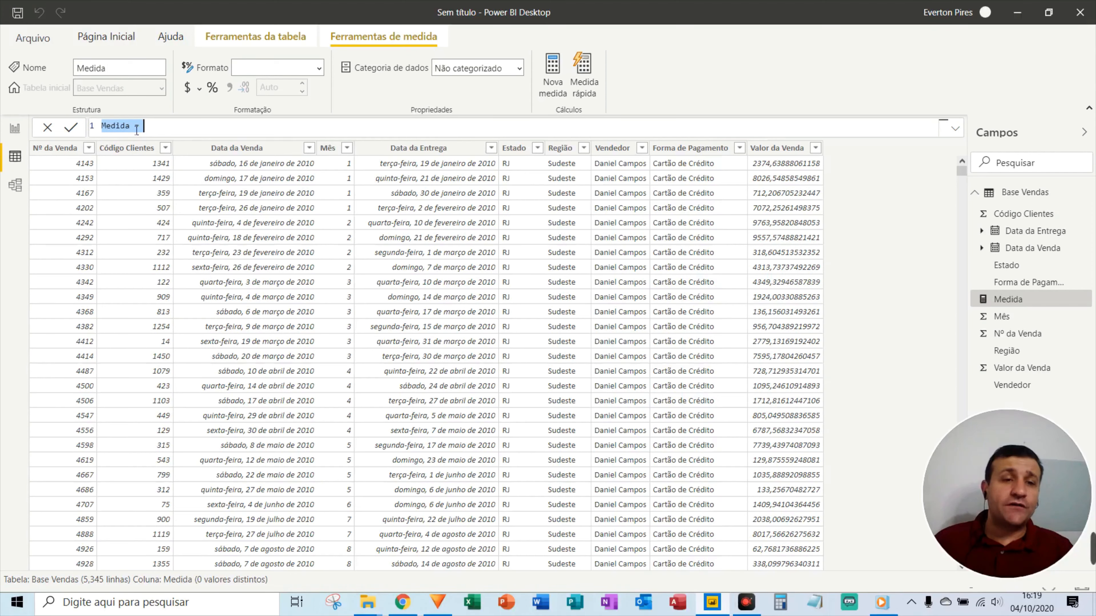
left_click(135, 129)
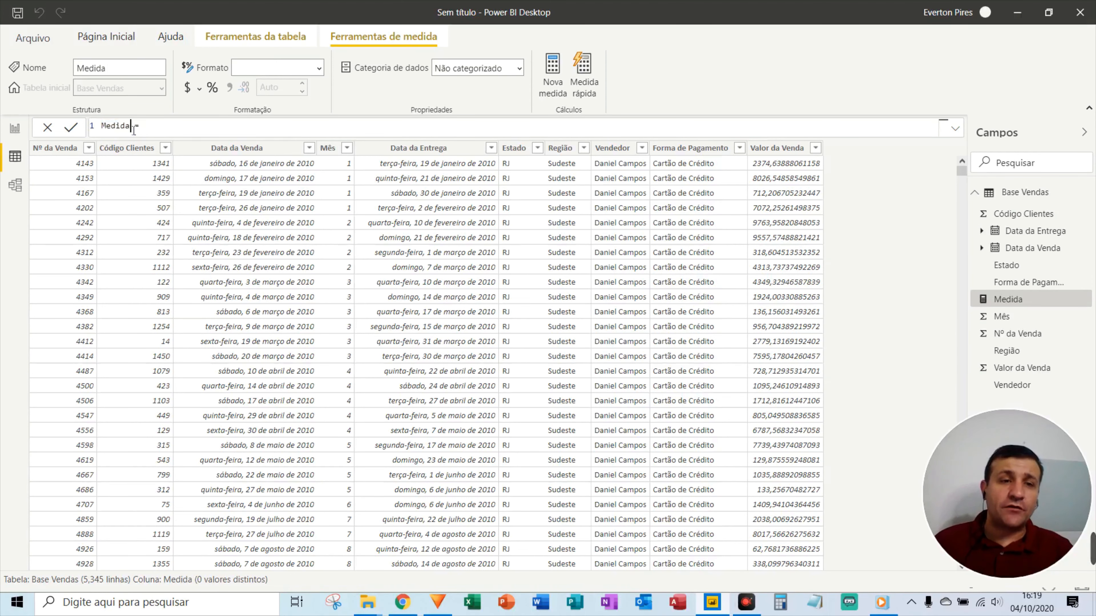
key("ctrl+alt+d")
mouse_move(485, 148)
left_mouse_down()
mouse_move(825, 248)
mouse_move(967, 245)
mouse_move(984, 380)
mouse_move(971, 233)
mouse_move(1007, 211)
mouse_move(992, 302)
mouse_move(984, 252)
mouse_move(988, 289)
mouse_move(957, 300)
left_mouse_up()
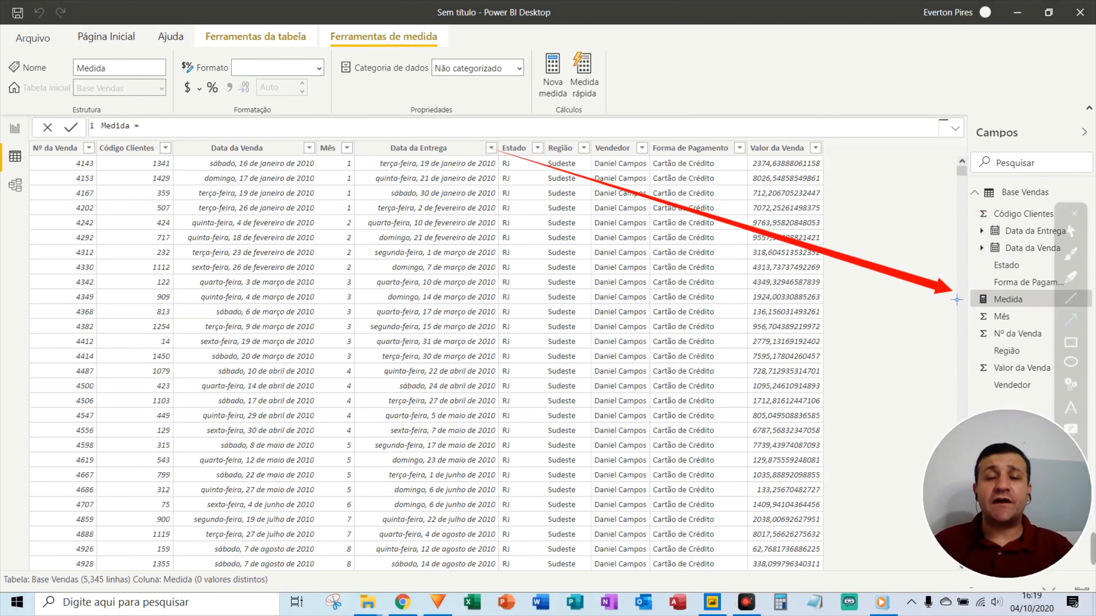
key("Escape")
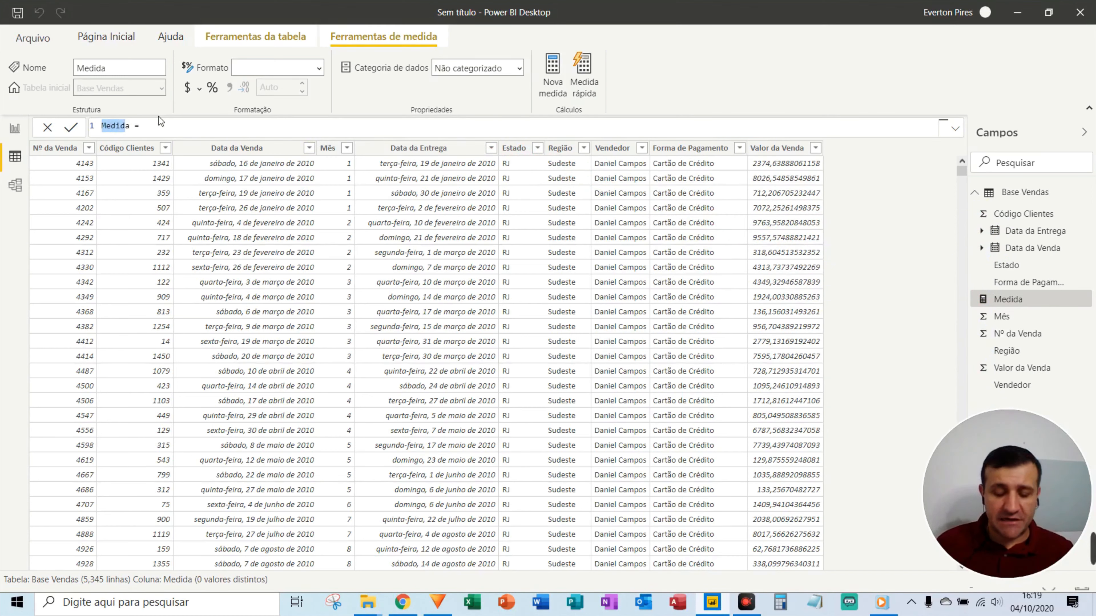
key("shift+Right")
key("Left")
key("shift+Right")
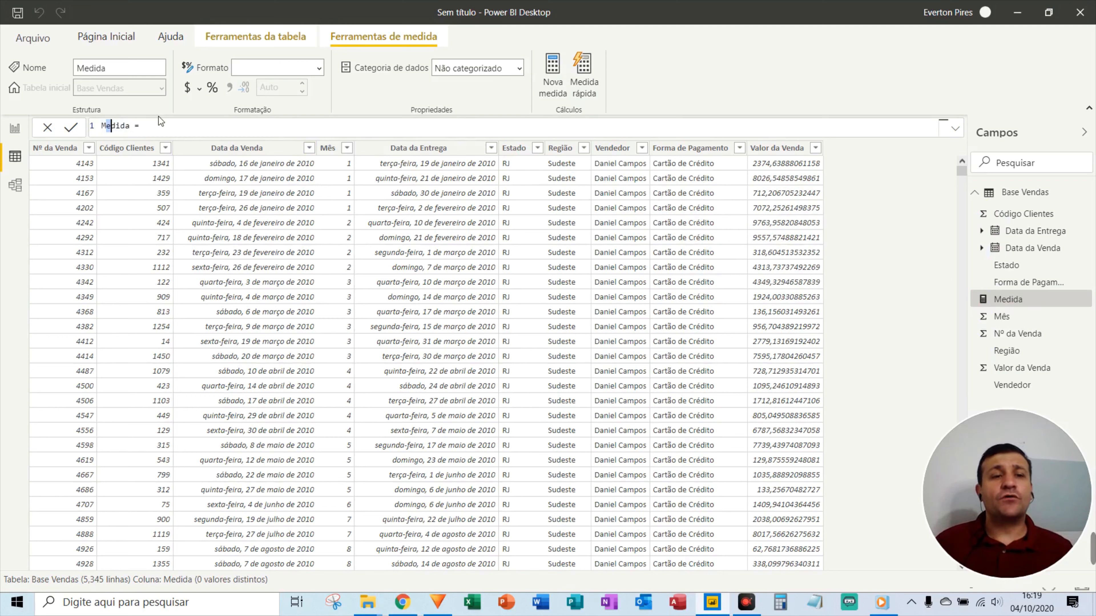
key("Left")
key("Left")
key("shift+Right")
key("shift+Right")
key("shift+Right")
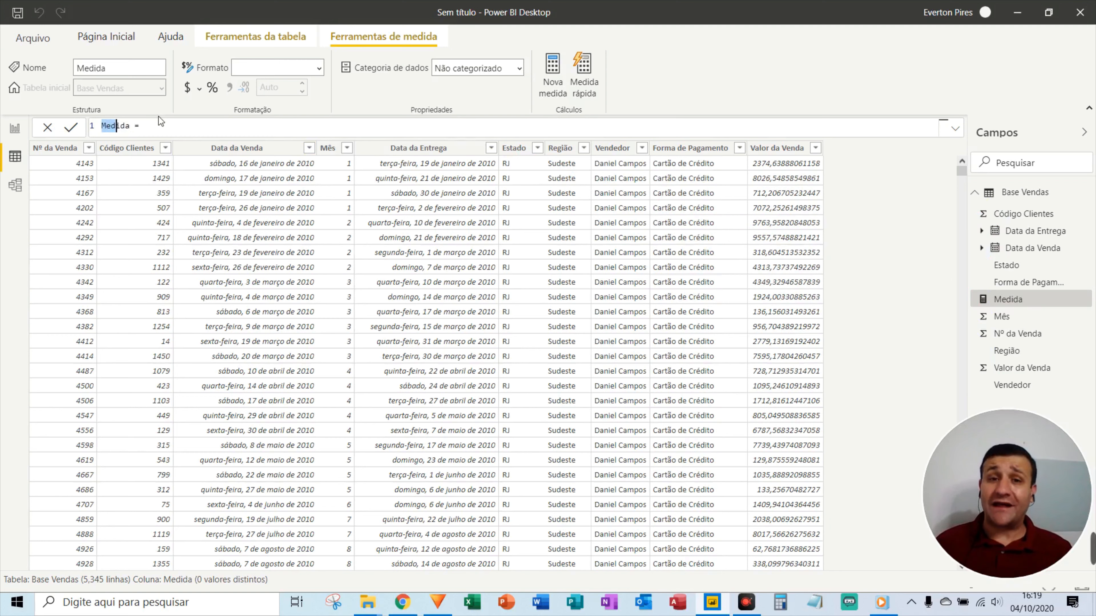
key("shift+Right")
key("shift+Right")
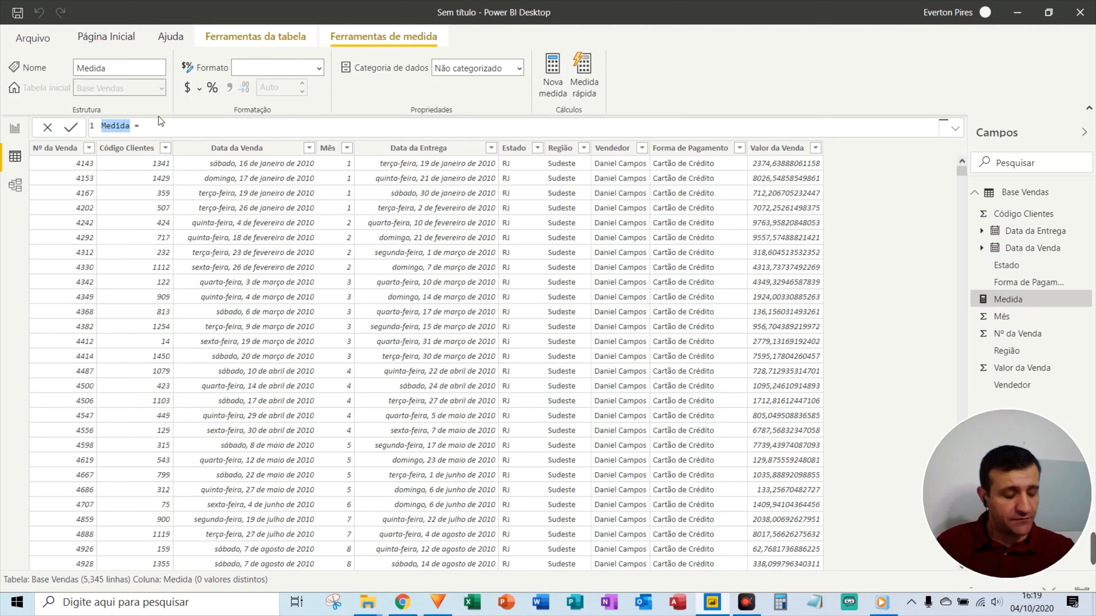
type("Adrian")
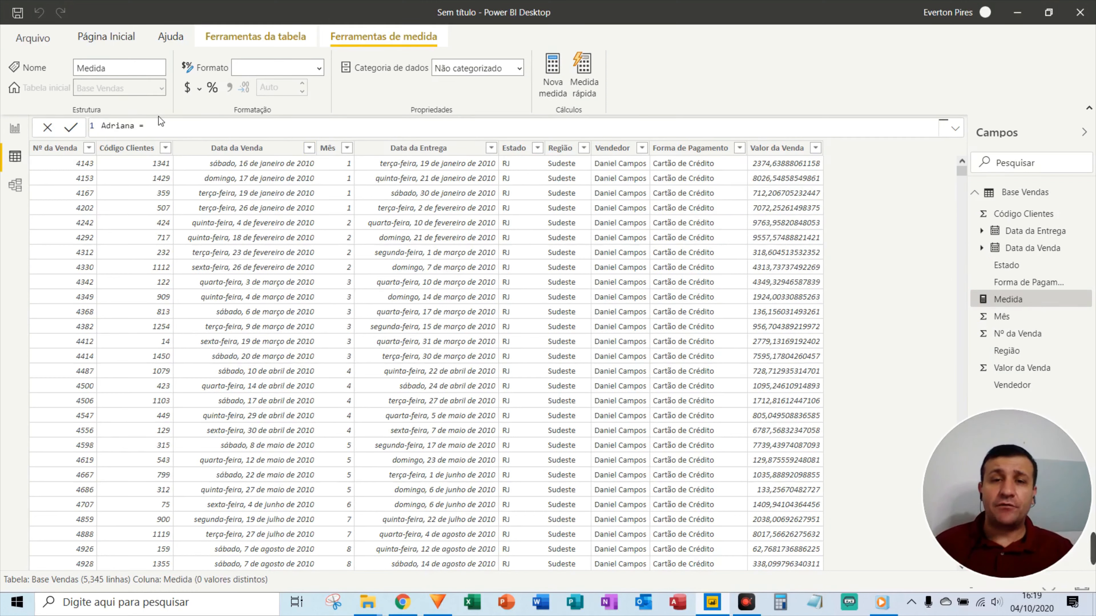
Start the formula as CALCULATE(SUM('Base Vendas'[Valor da Venda]); using autocomplete.
left_click(175, 129)
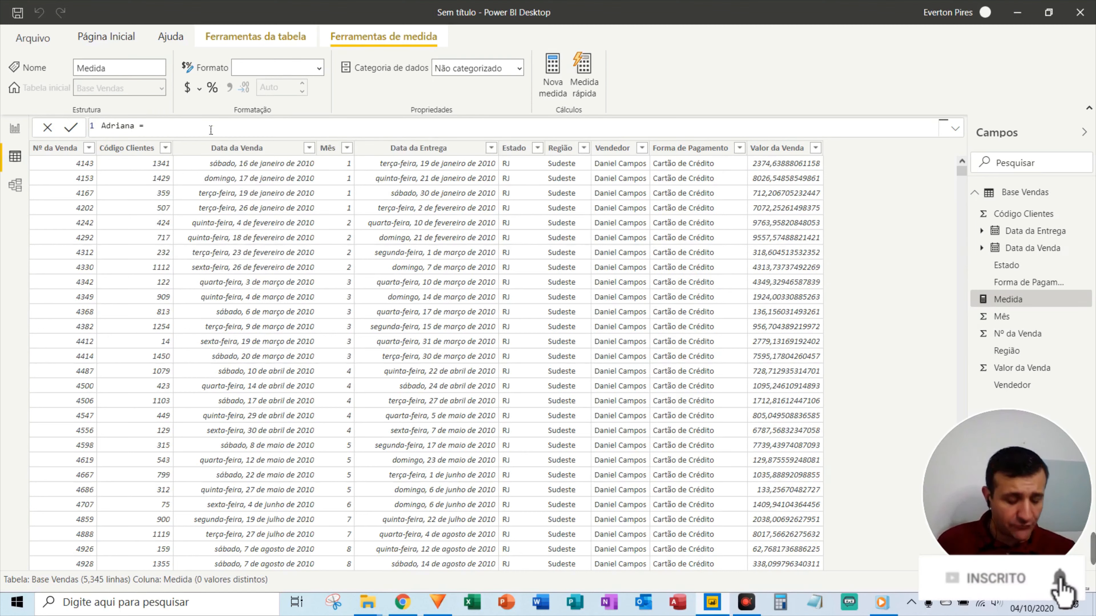
type("cal")
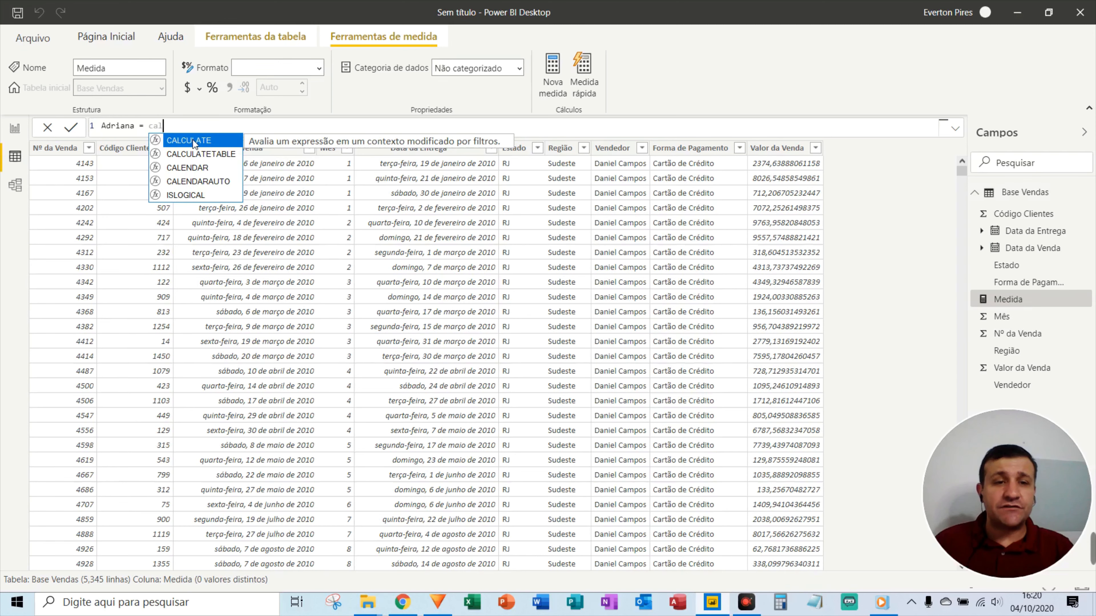
left_click(192, 141)
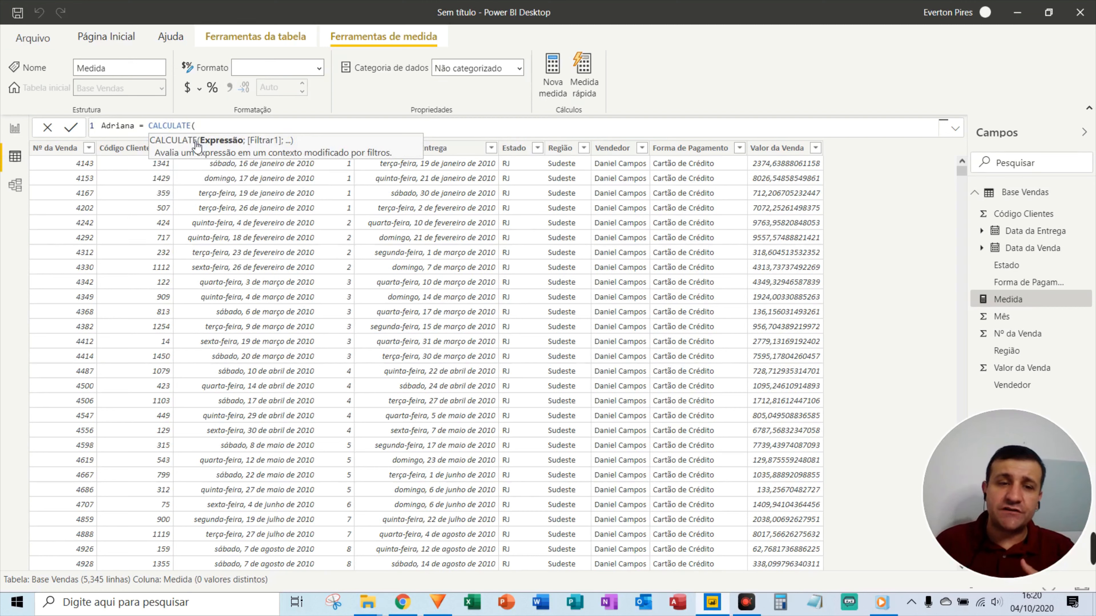
type("sum(")
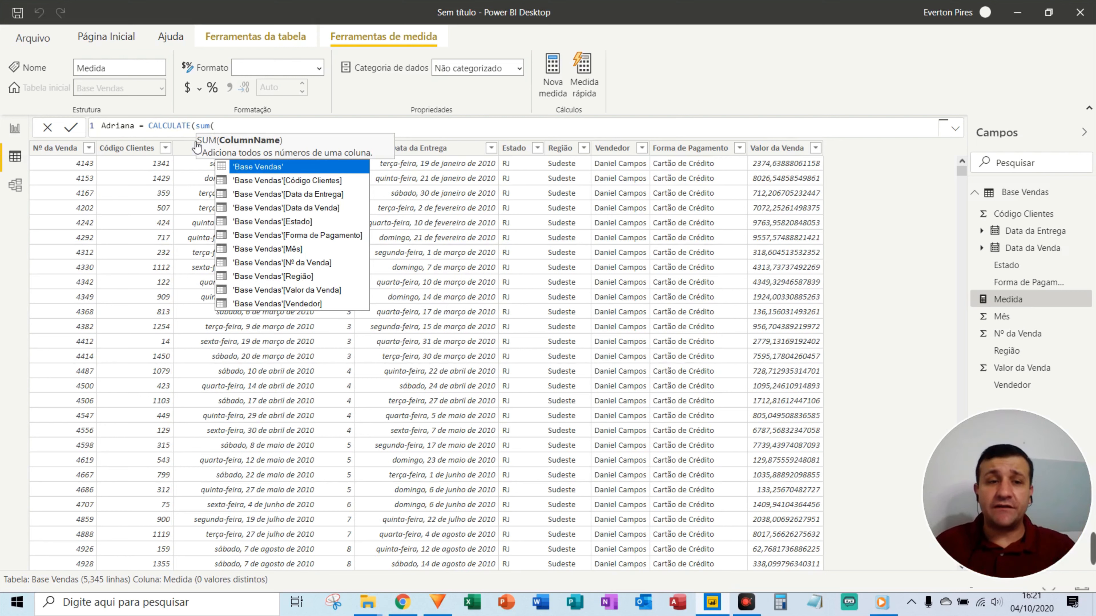
type("valo")
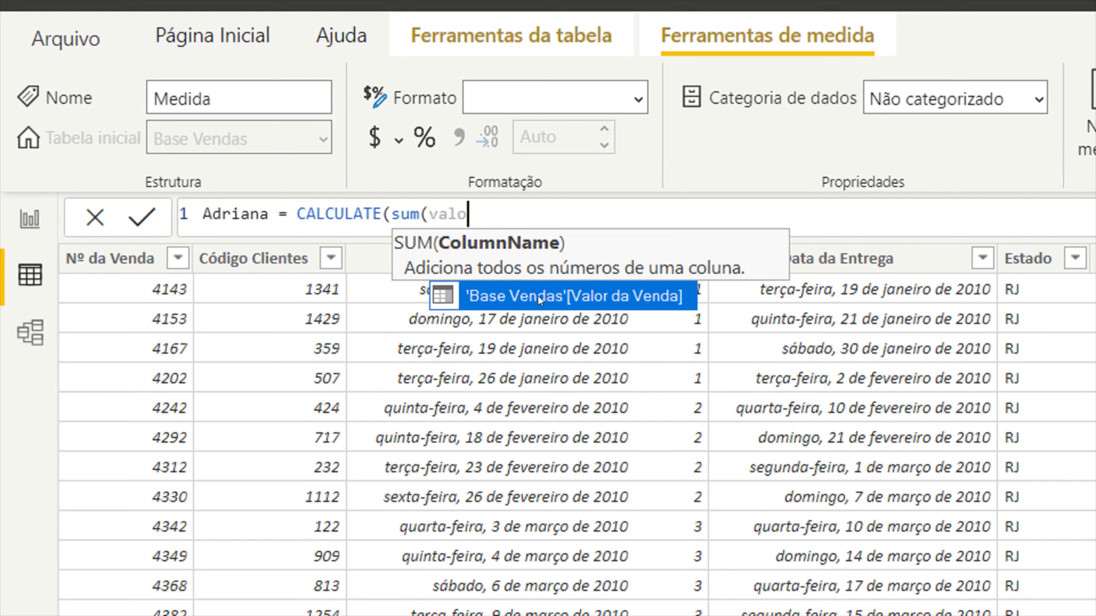
left_click(270, 168)
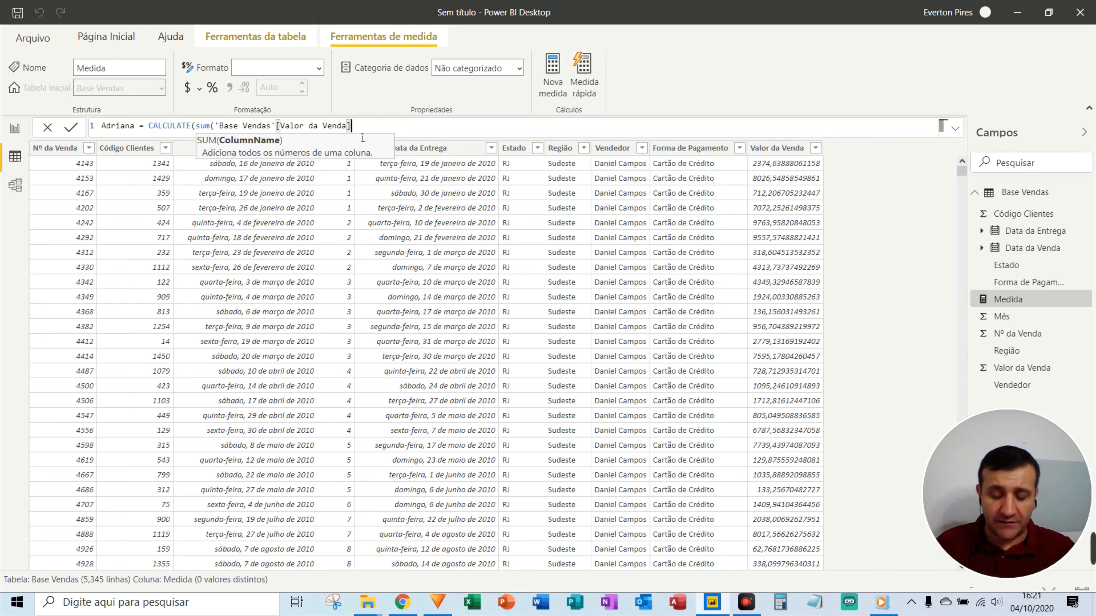
type(");")
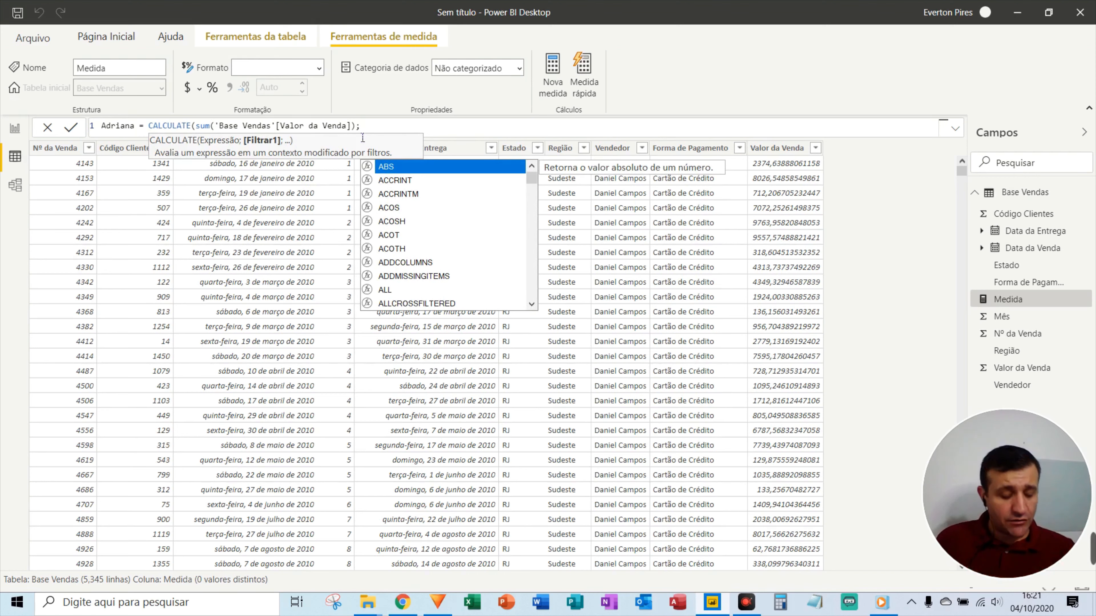
Add the filter 'Base Vendas'[Vendedor] equal to the salesperson's name and close the formula.
type("vend")
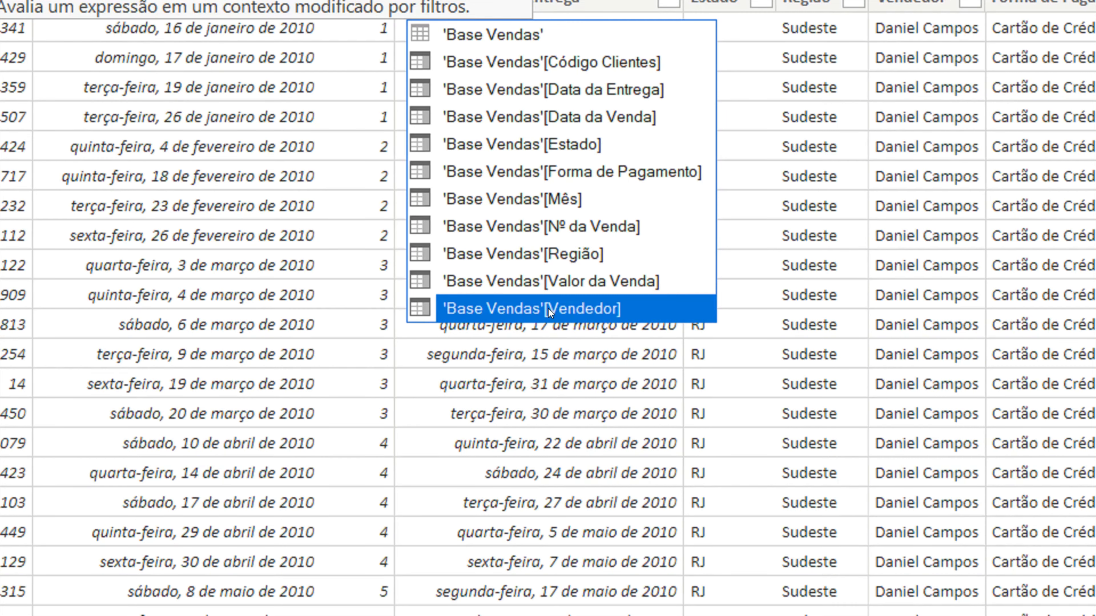
left_click(548, 308)
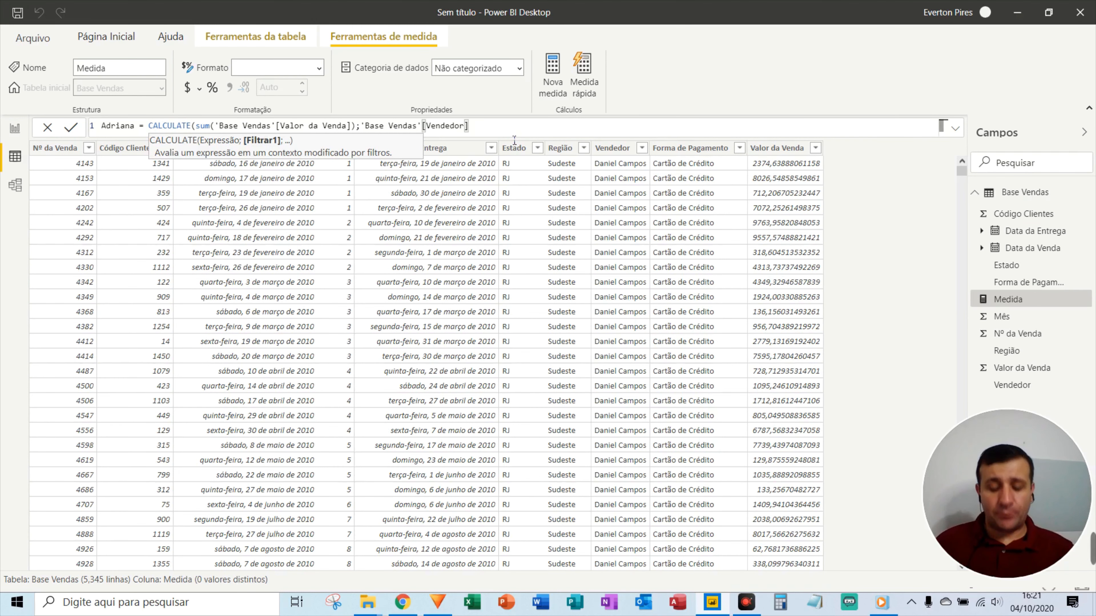
type("=")
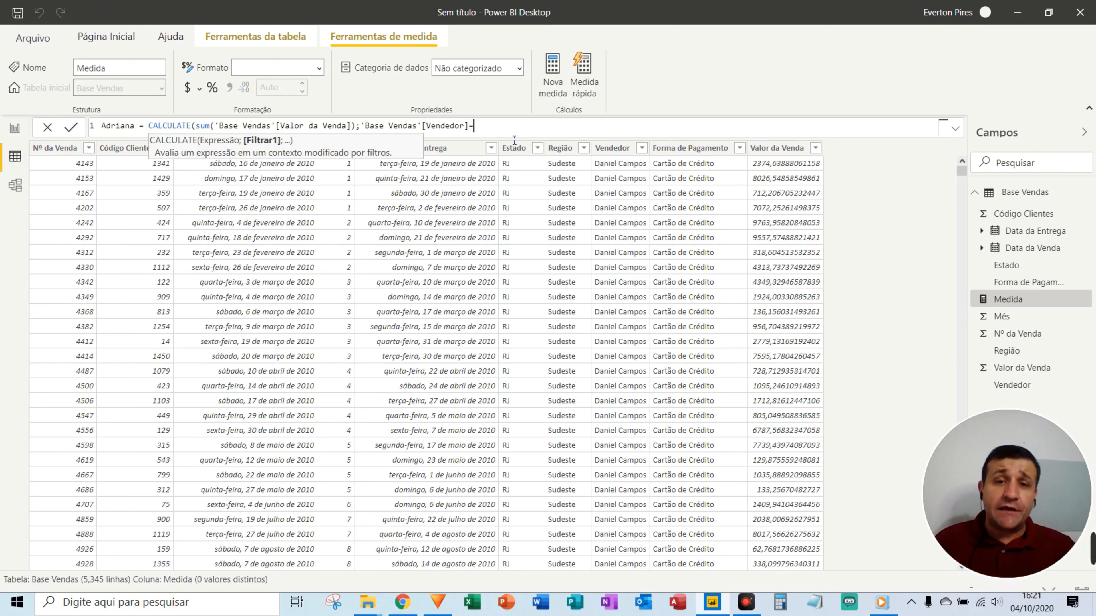
type("\"")
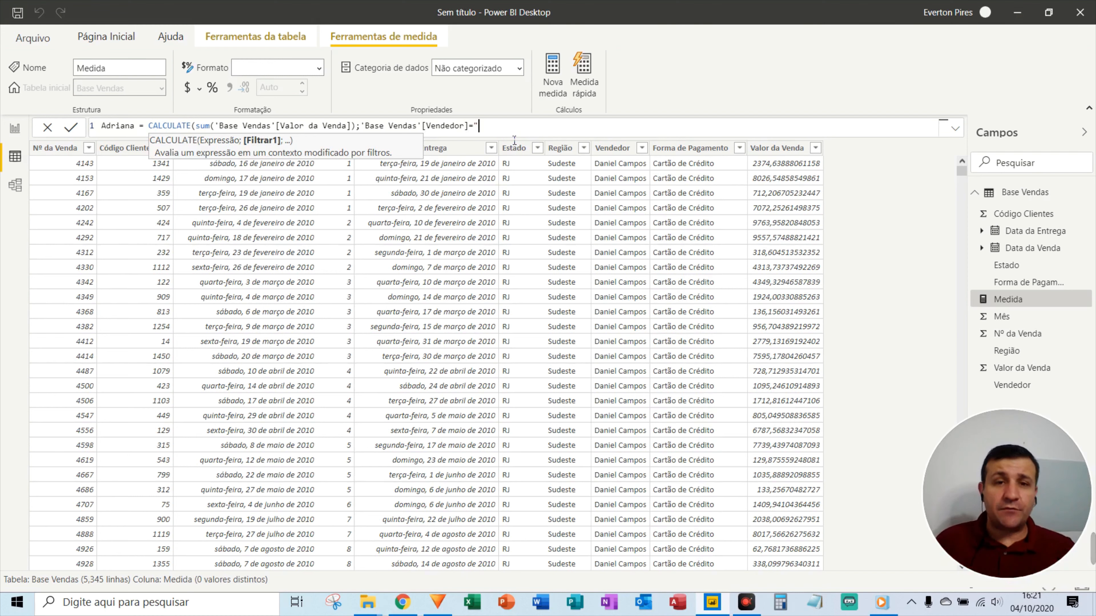
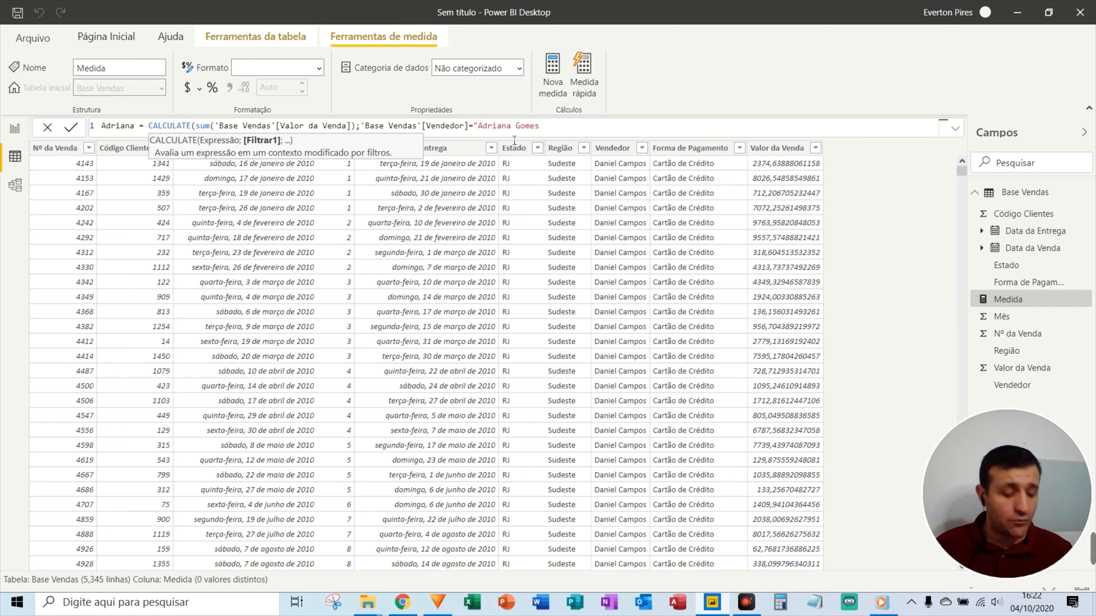
type("\"")
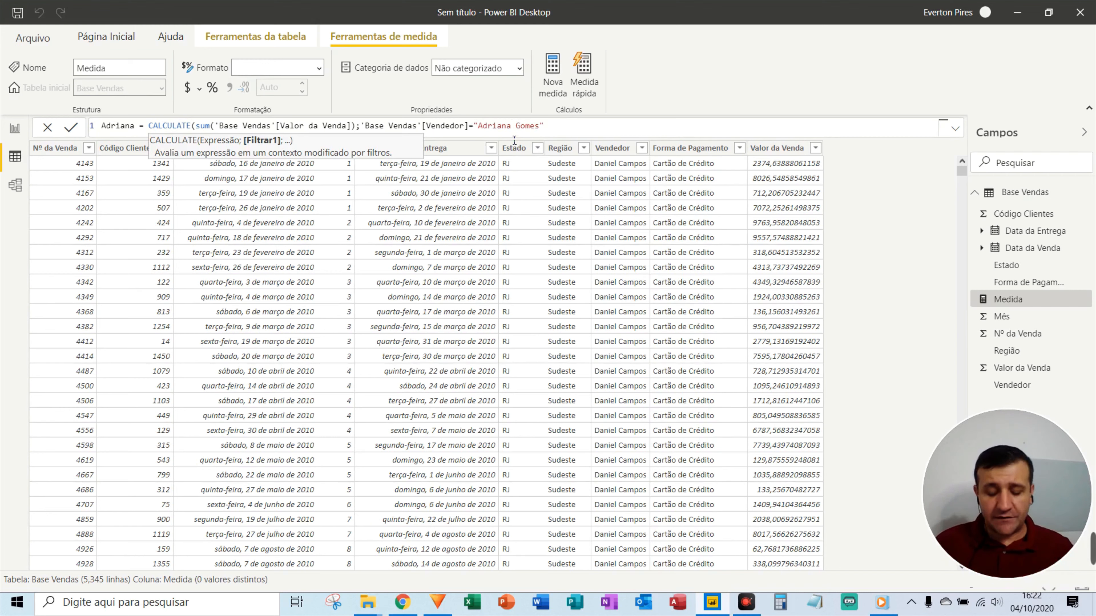
type(")")
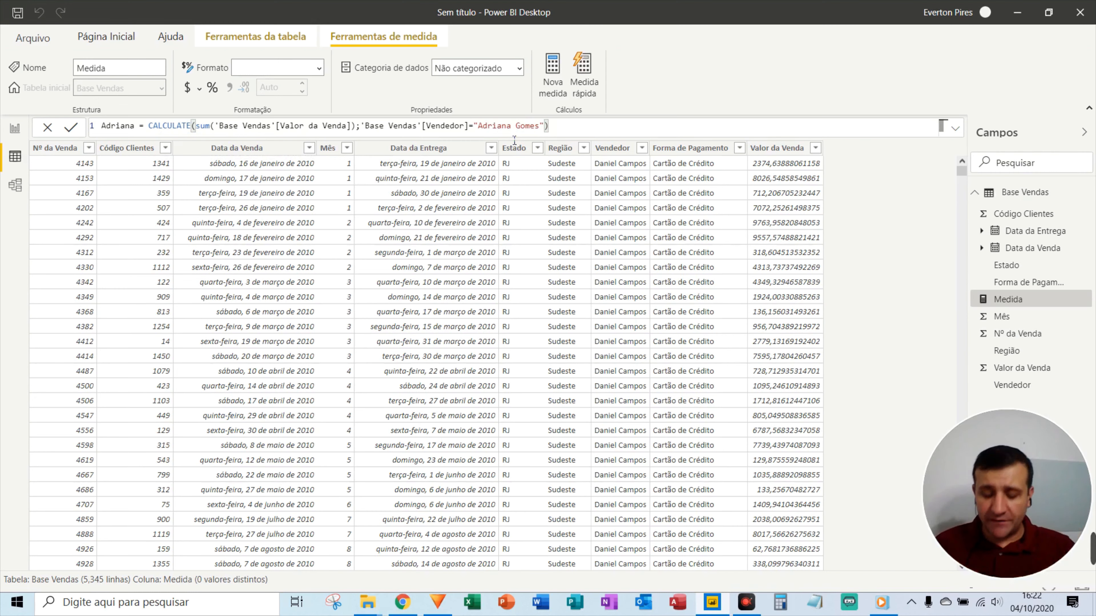
Commit the seller measure and select the empty visual below the total card on the report.
key("Return")
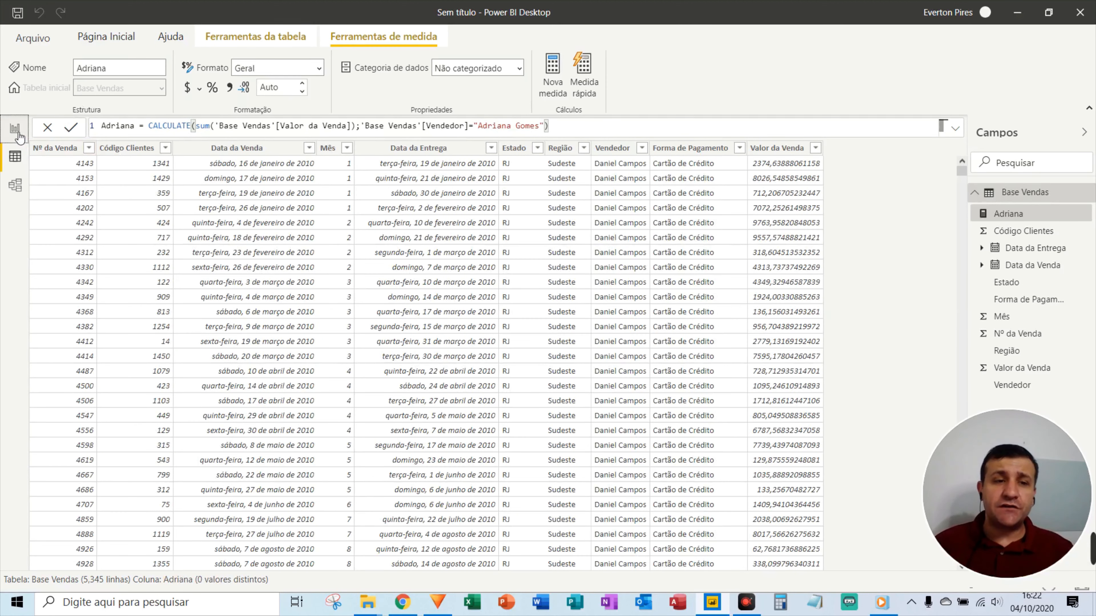
left_click(14, 129)
left_click(353, 293)
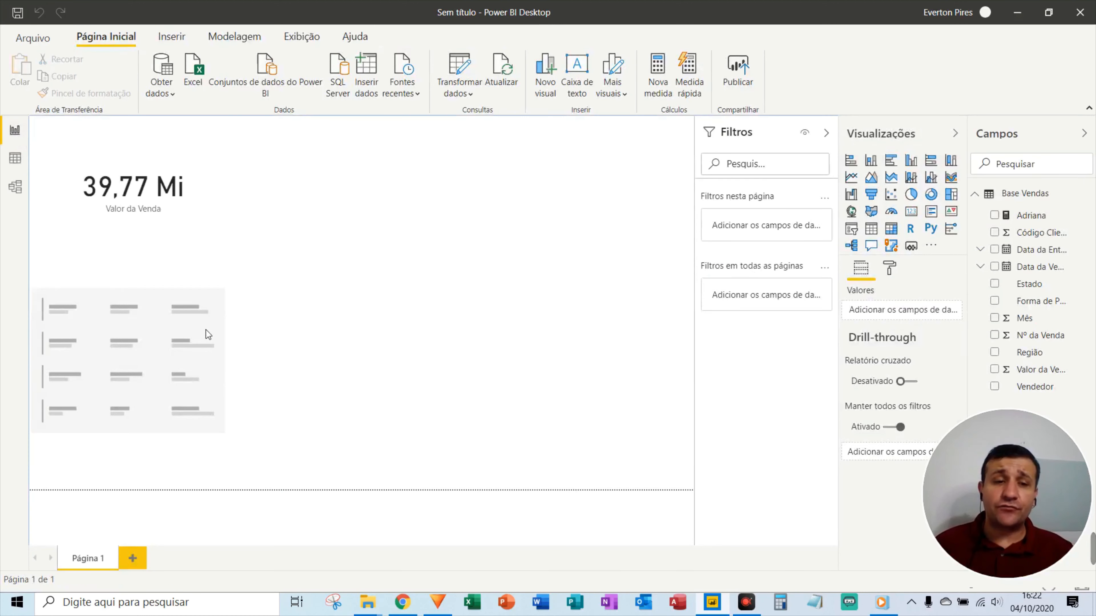
left_click(178, 346)
key("F5")
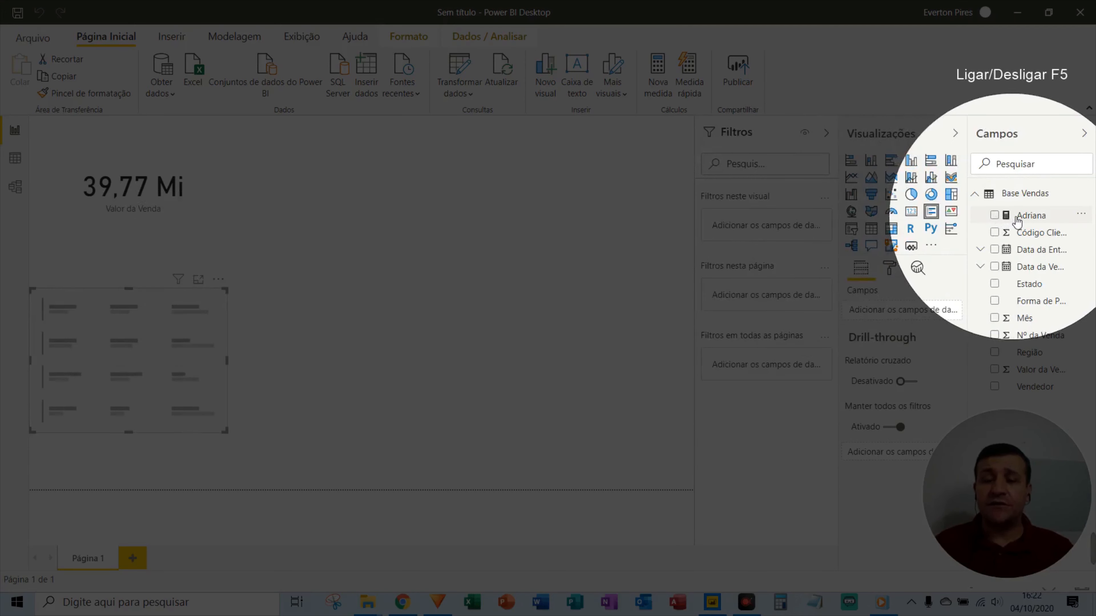
key("F5")
key("F6")
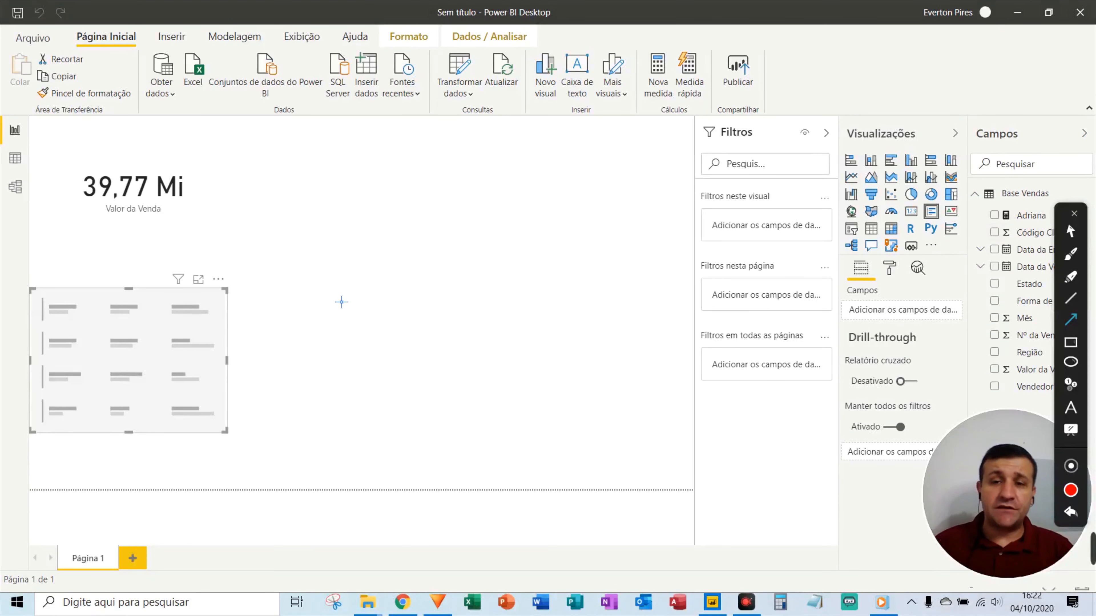
Fill the empty visual with the seller measure so it shows 2,13 Mi.
mouse_move(433, 337)
left_mouse_down()
mouse_move(783, 255)
mouse_move(996, 223)
mouse_move(997, 336)
mouse_move(1001, 220)
mouse_move(1014, 285)
mouse_move(1005, 220)
mouse_move(1011, 283)
mouse_move(1017, 260)
left_mouse_up()
mouse_move(1032, 215)
left_mouse_down()
mouse_move(217, 291)
mouse_move(112, 318)
mouse_move(145, 332)
left_mouse_up()
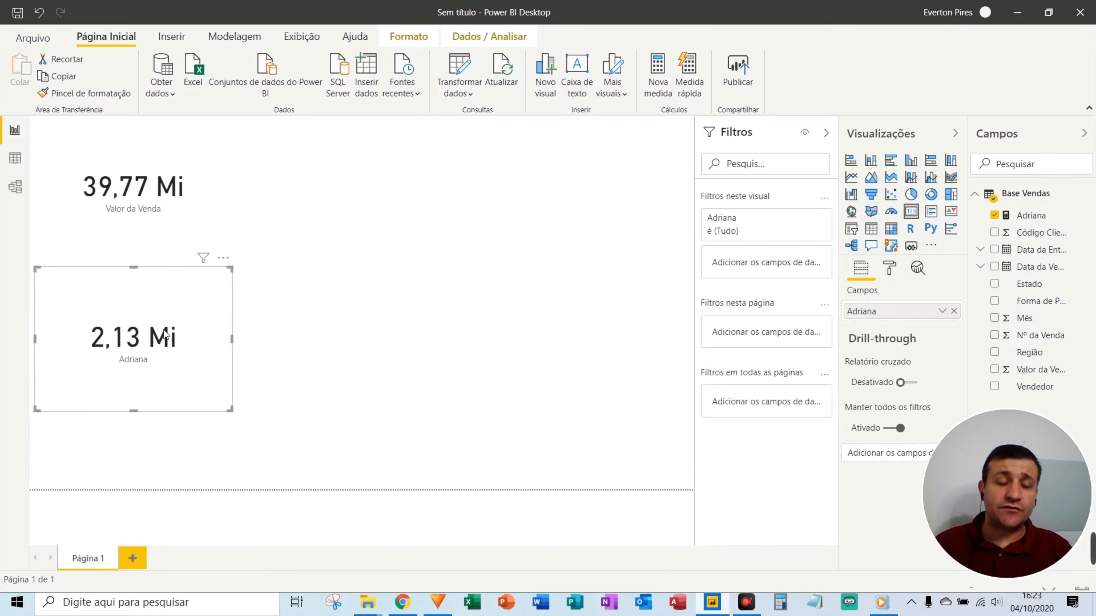
key("ctrl+alt+d")
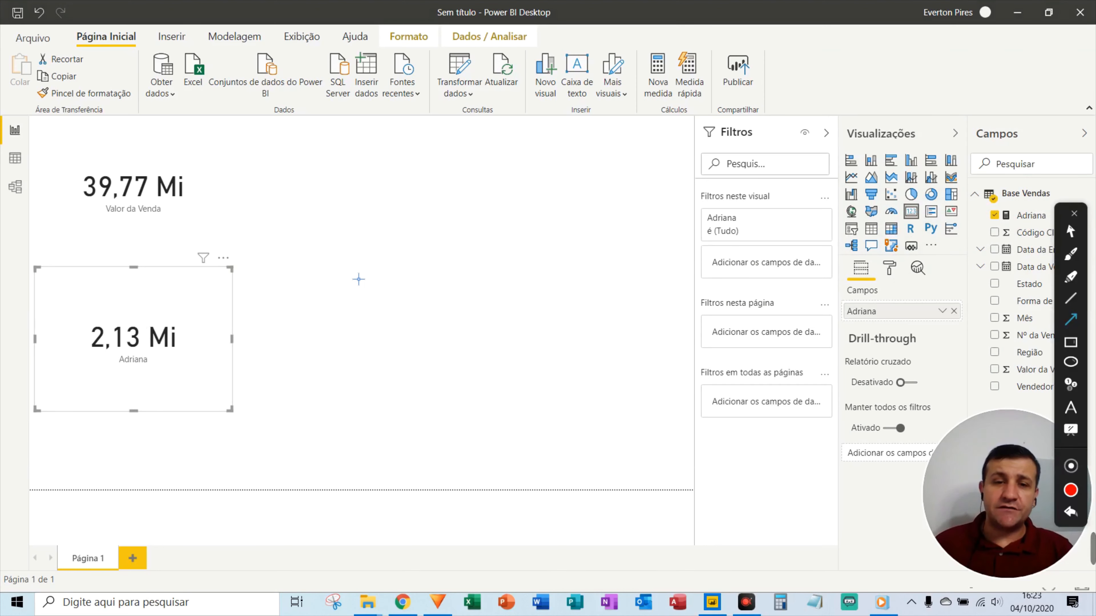
left_click_drag(536, 285, 224, 185)
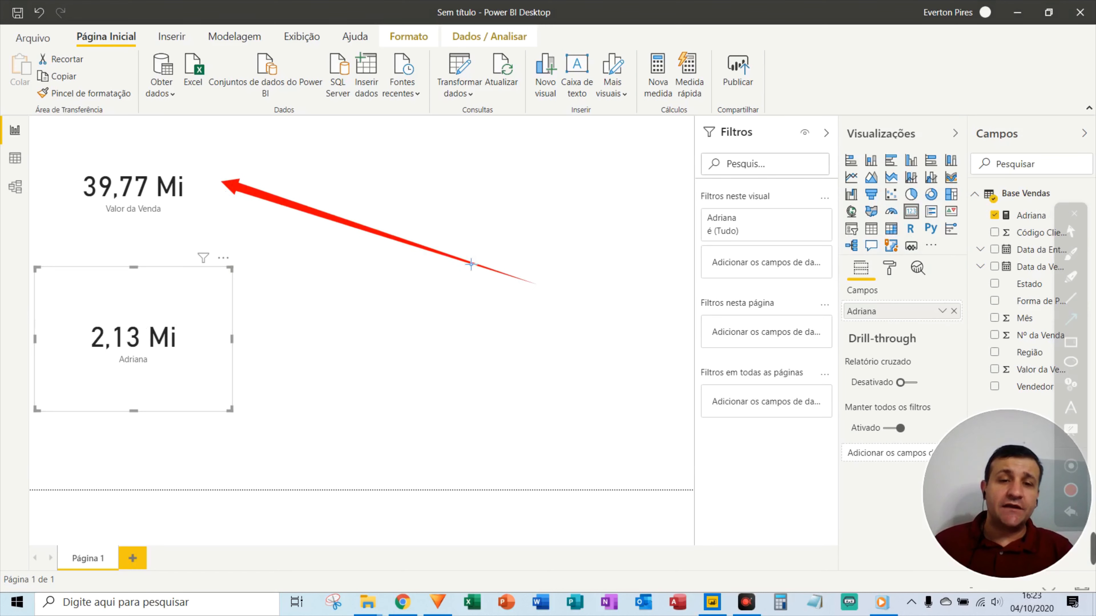
left_click_drag(454, 258, 192, 350)
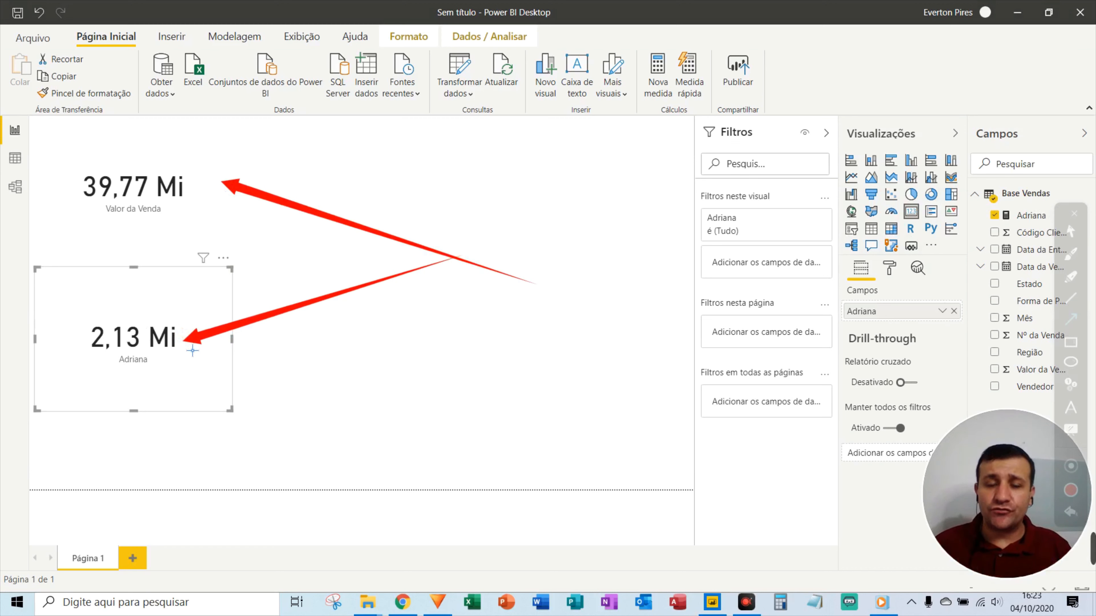
key("Escape")
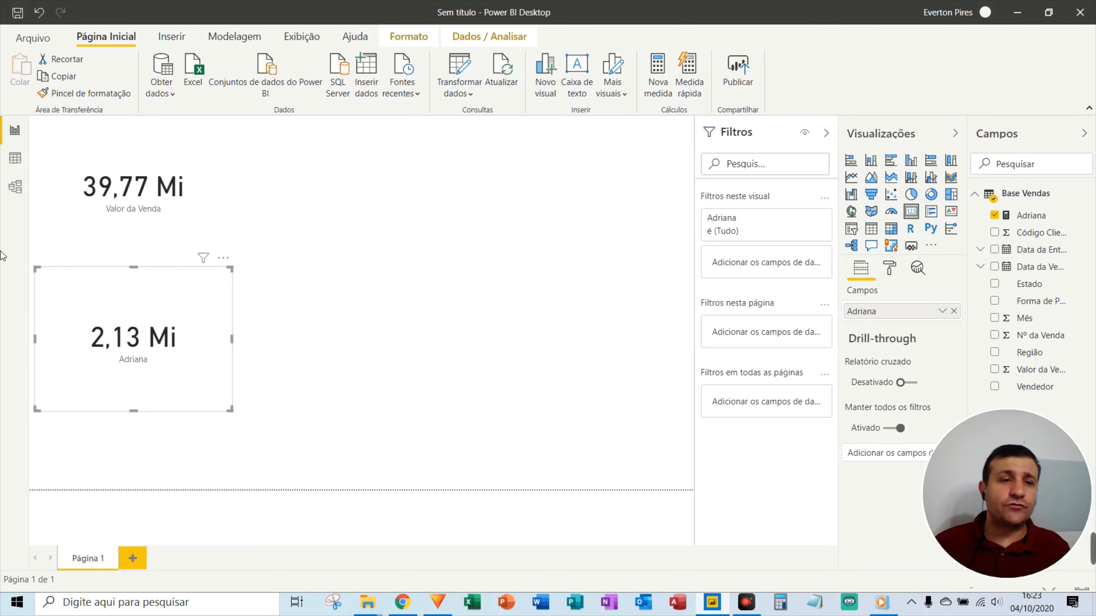
Extend the seller measure with a second filter 'Base Vendas'[Mês]=5 and commit it.
left_click(22, 165)
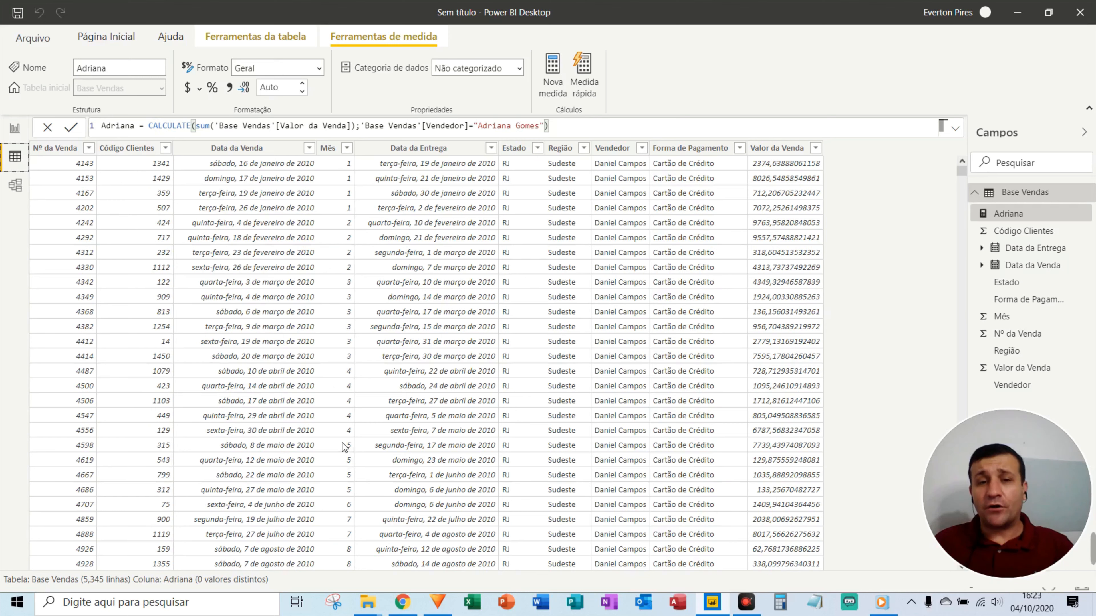
key("BackSpace")
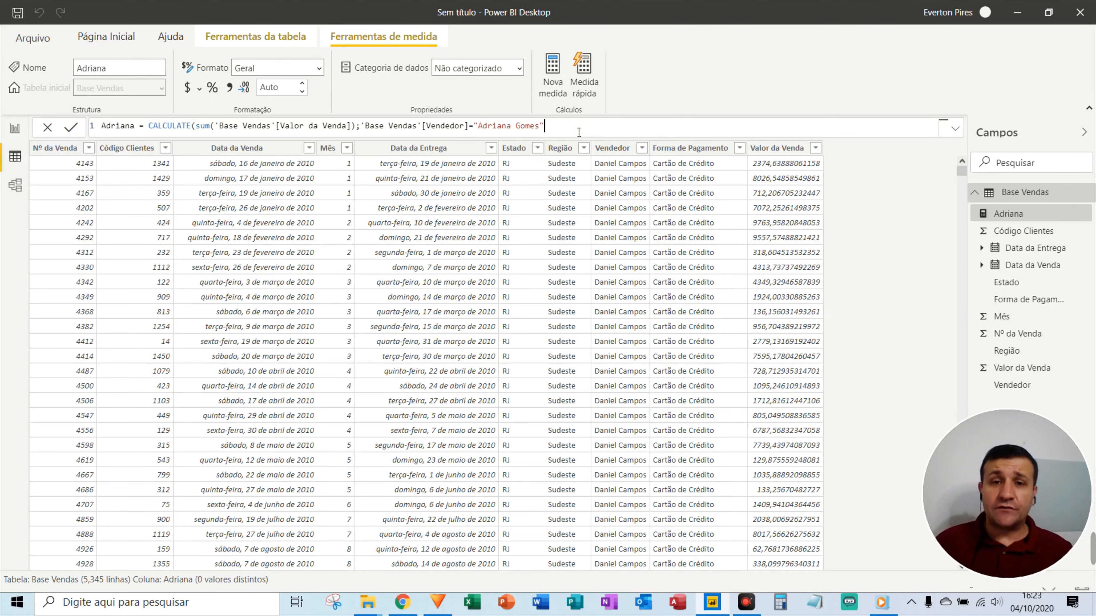
type(";")
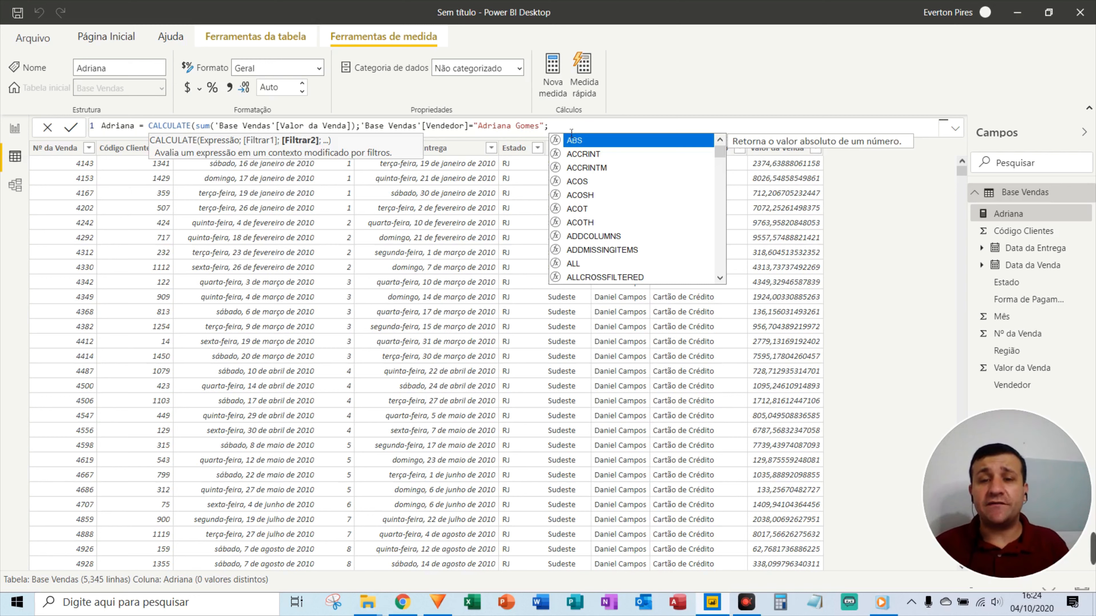
type("mes\";m")
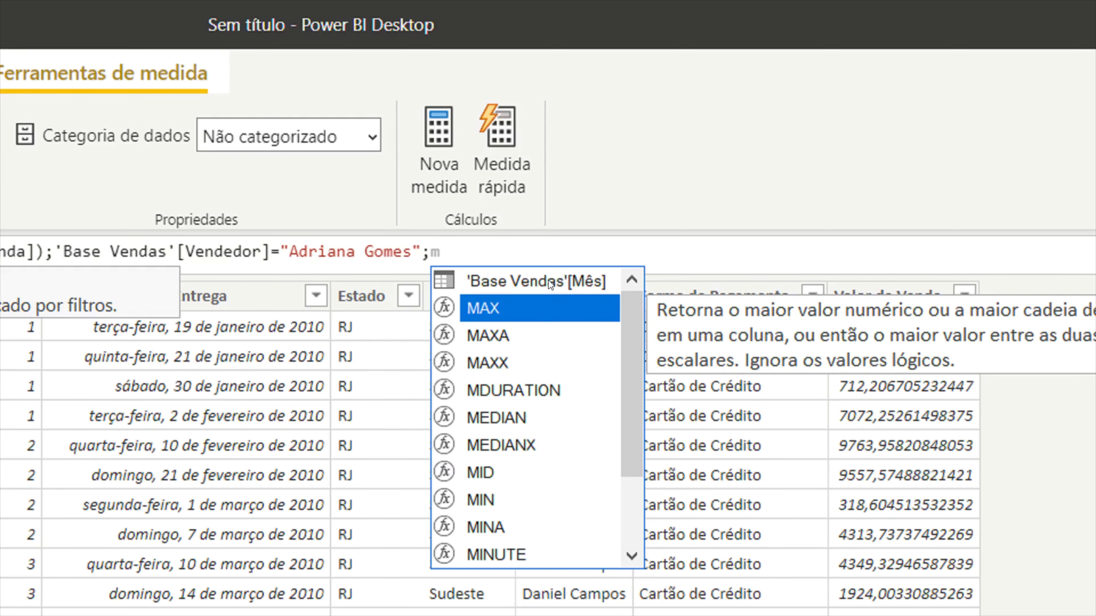
left_click(608, 141)
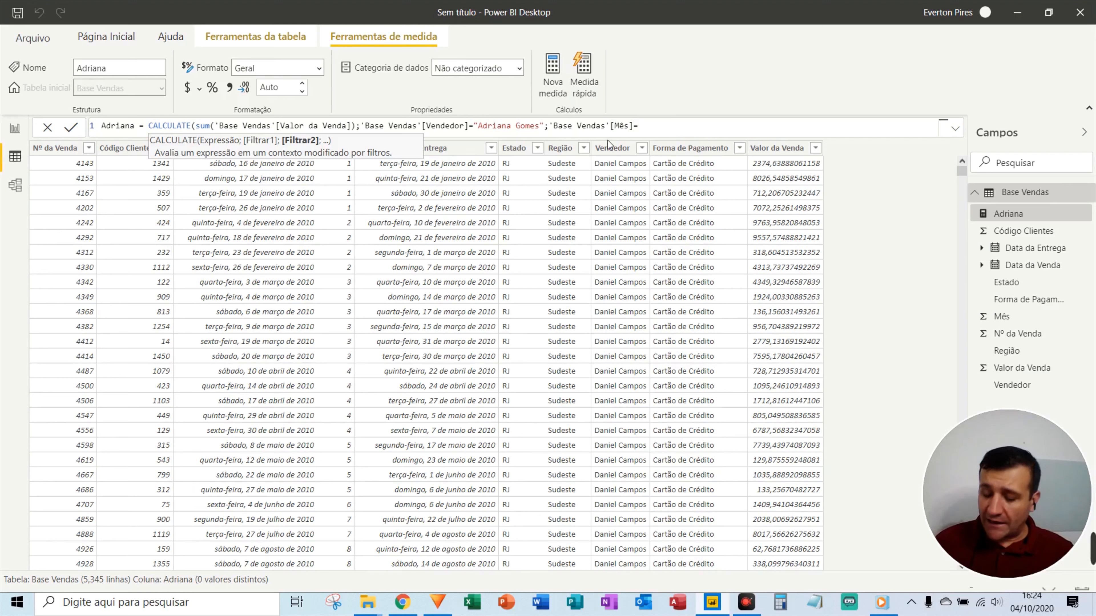
type("5")
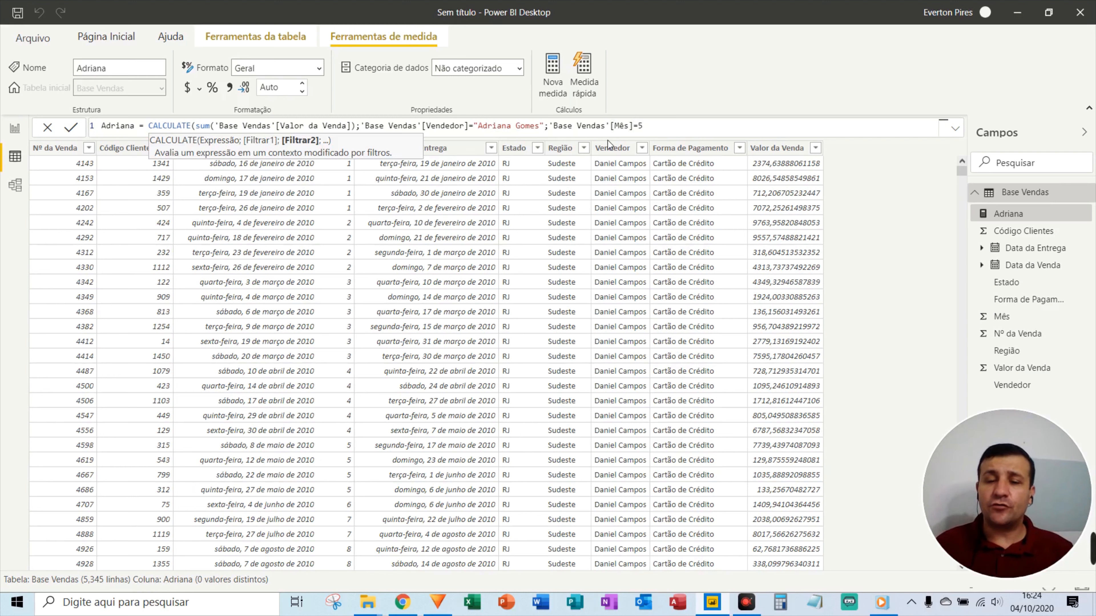
type(")")
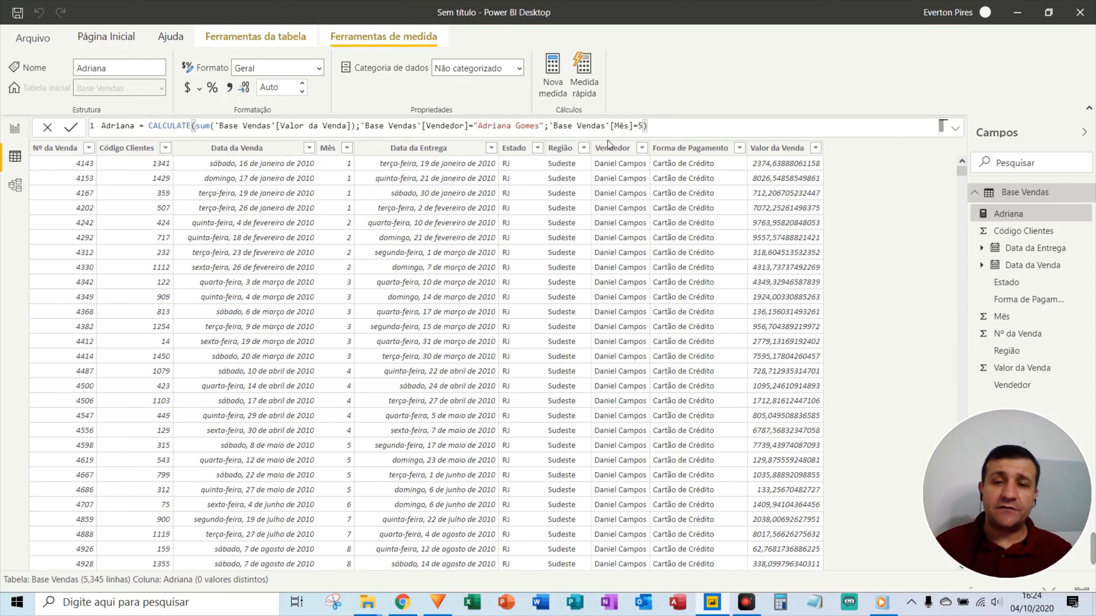
key("Return")
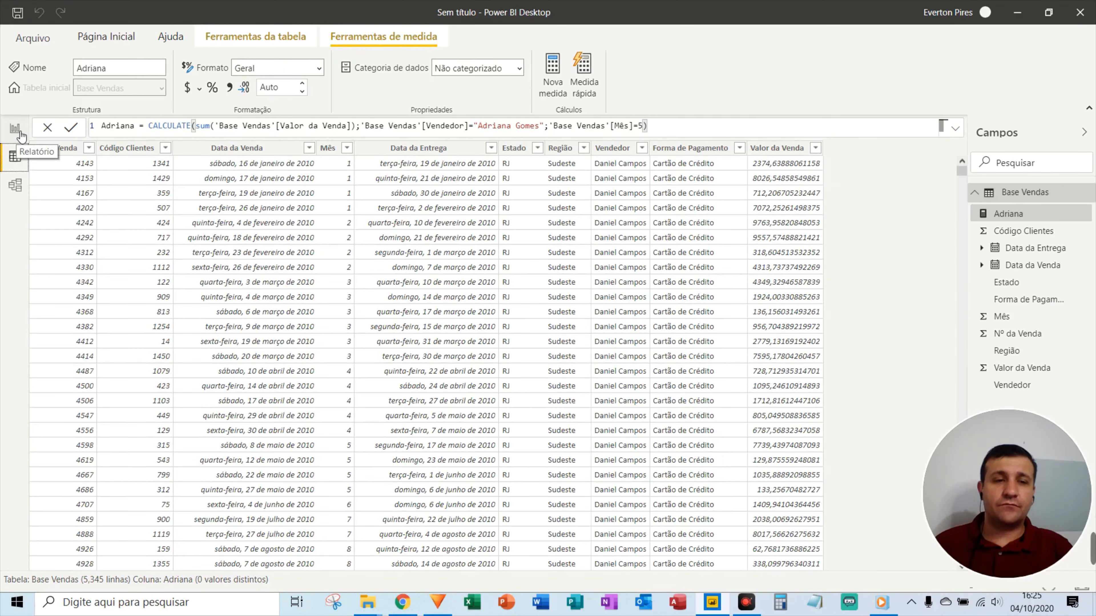
View the report, where the seller card now reads 160,28 Mil for month 5.
left_click(16, 130)
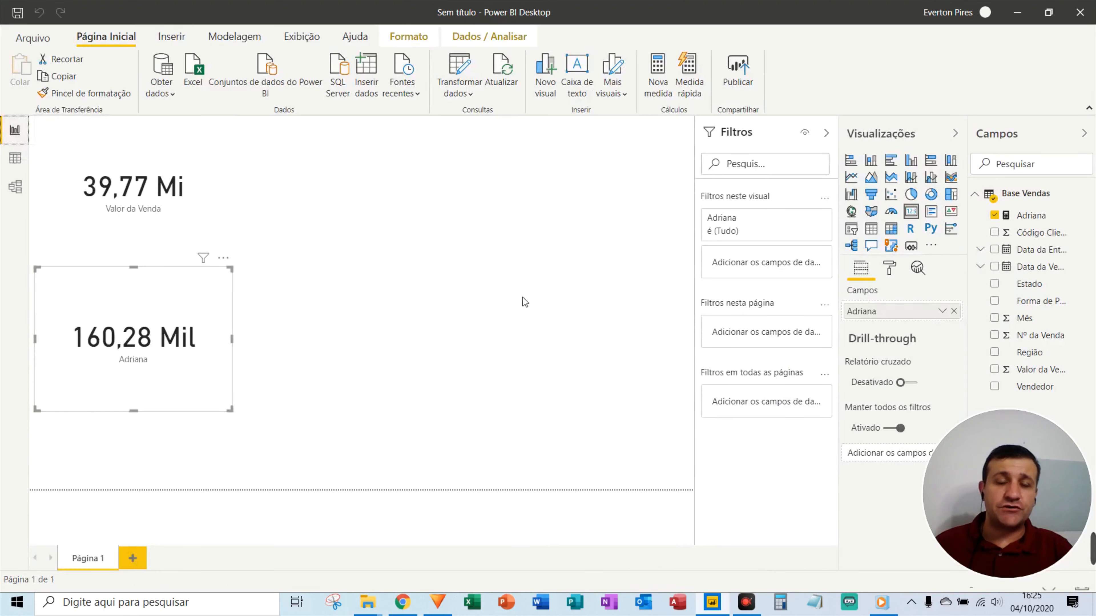
mouse_move(524, 249)
left_mouse_down()
mouse_move(201, 255)
mouse_move(210, 347)
left_mouse_up()
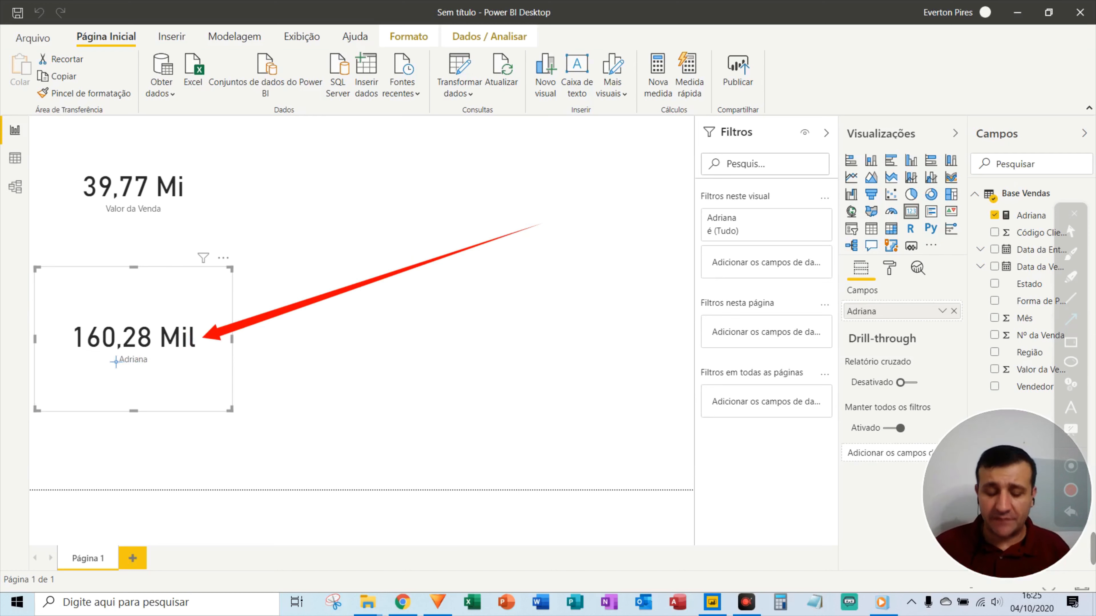
key("Escape")
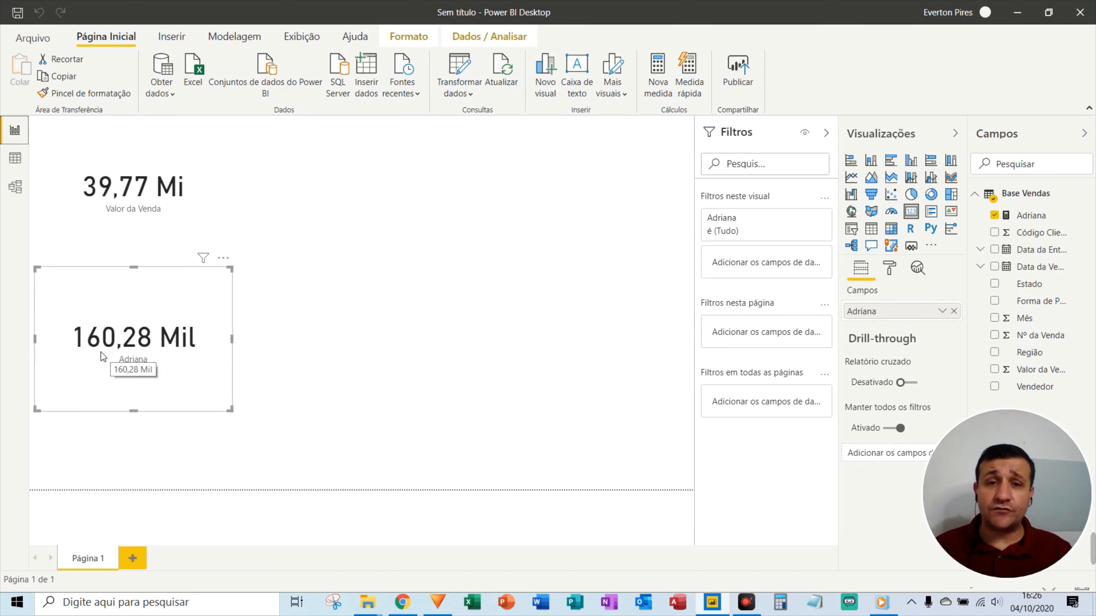